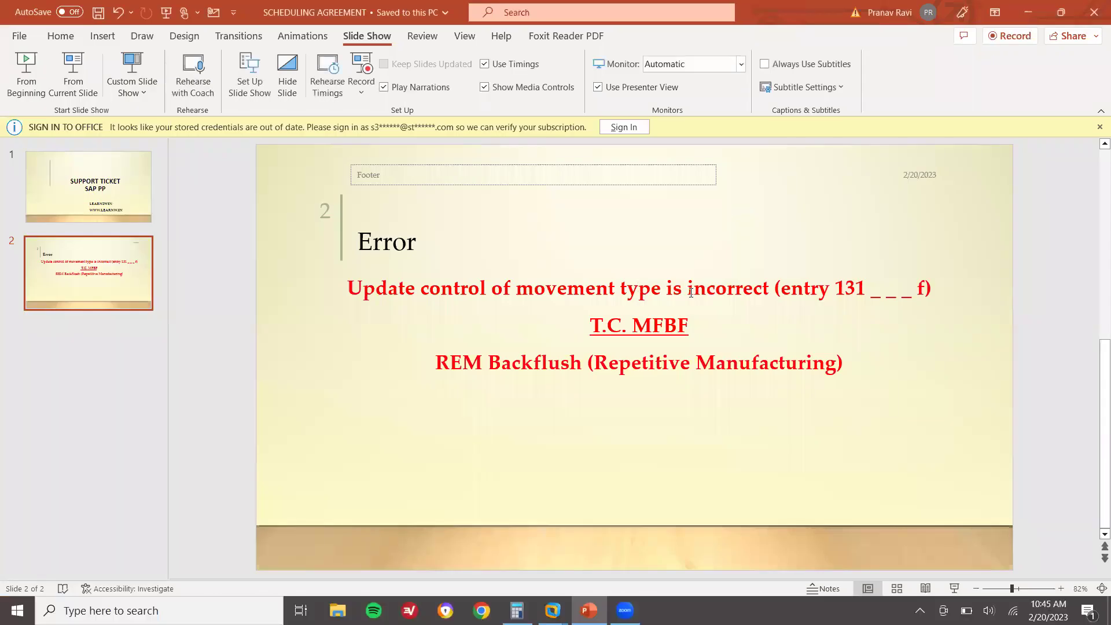
Step: Select the movement-type update control error line on slide 2 of the PowerPoint deck
triple_click(690, 292)
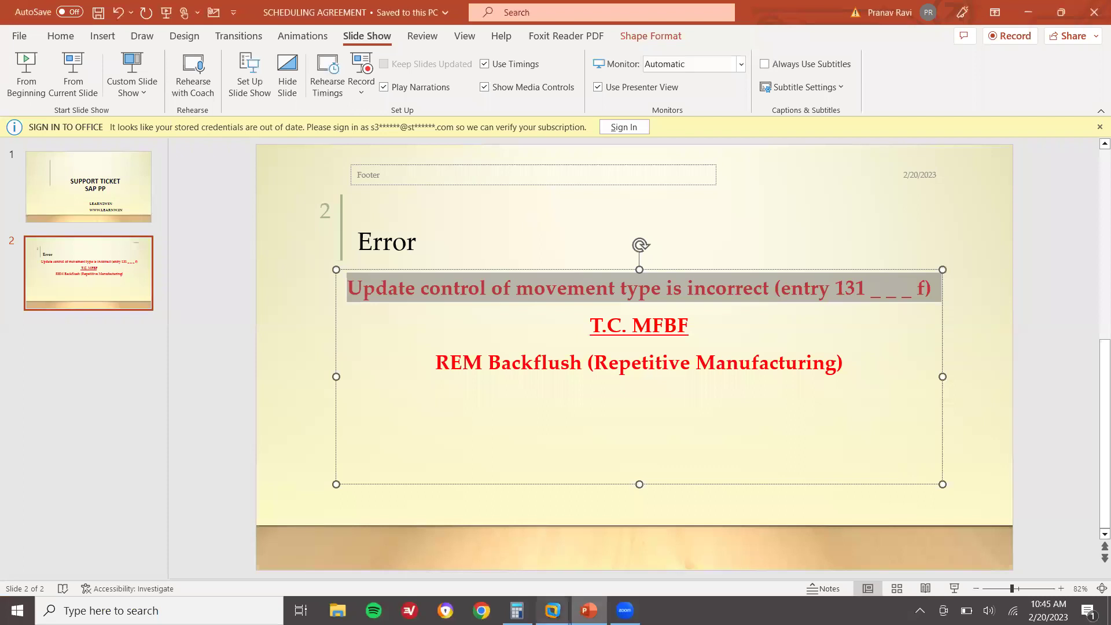
Step: Switch to the SAP window and restart REM Backflush with /nmfbf
mouse_move(553, 610)
left_click(621, 531)
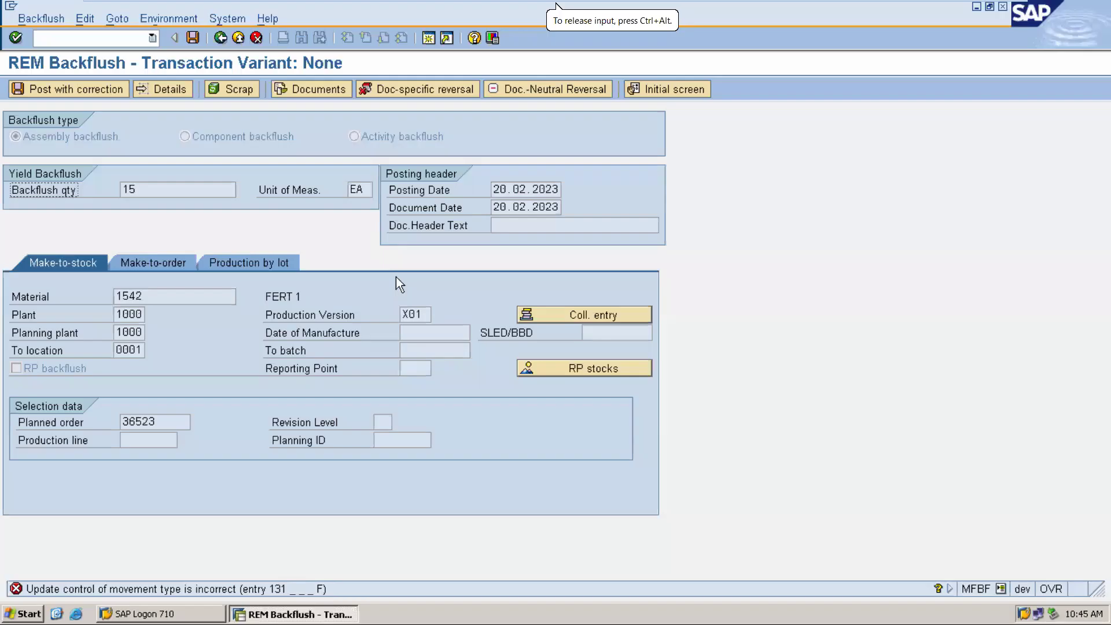
left_click(98, 38)
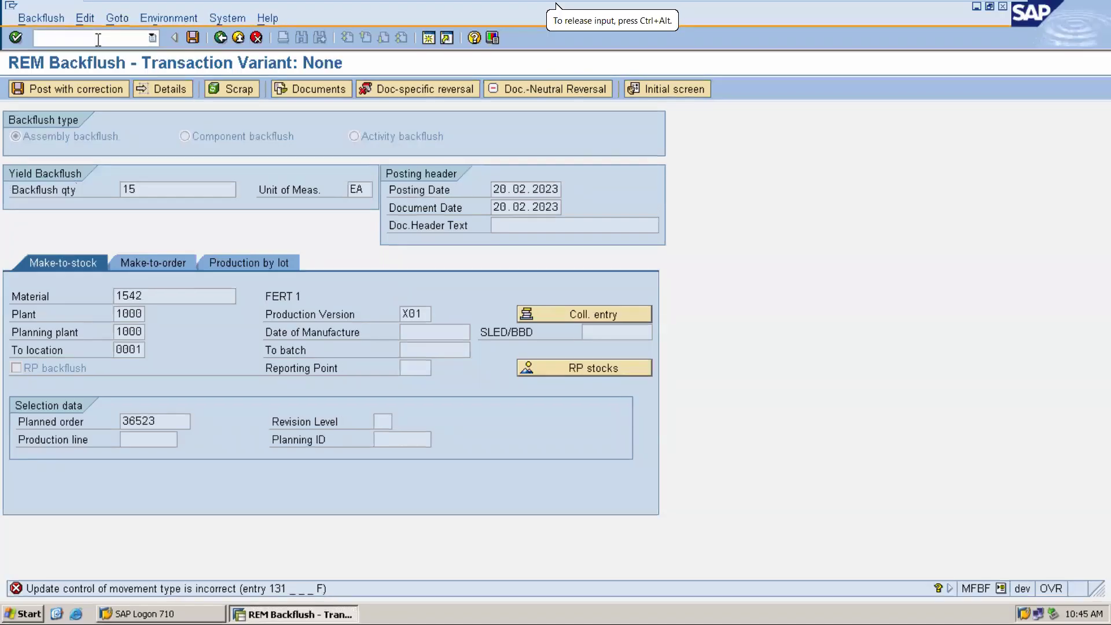
type("/n")
key("Return")
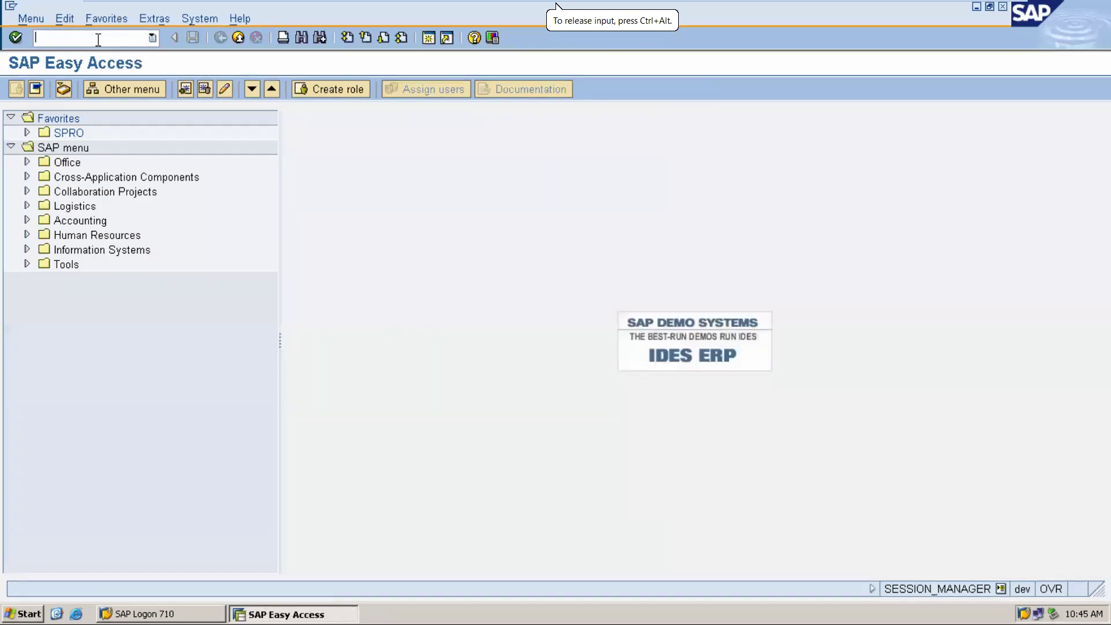
type("/nmfbf")
key("Return")
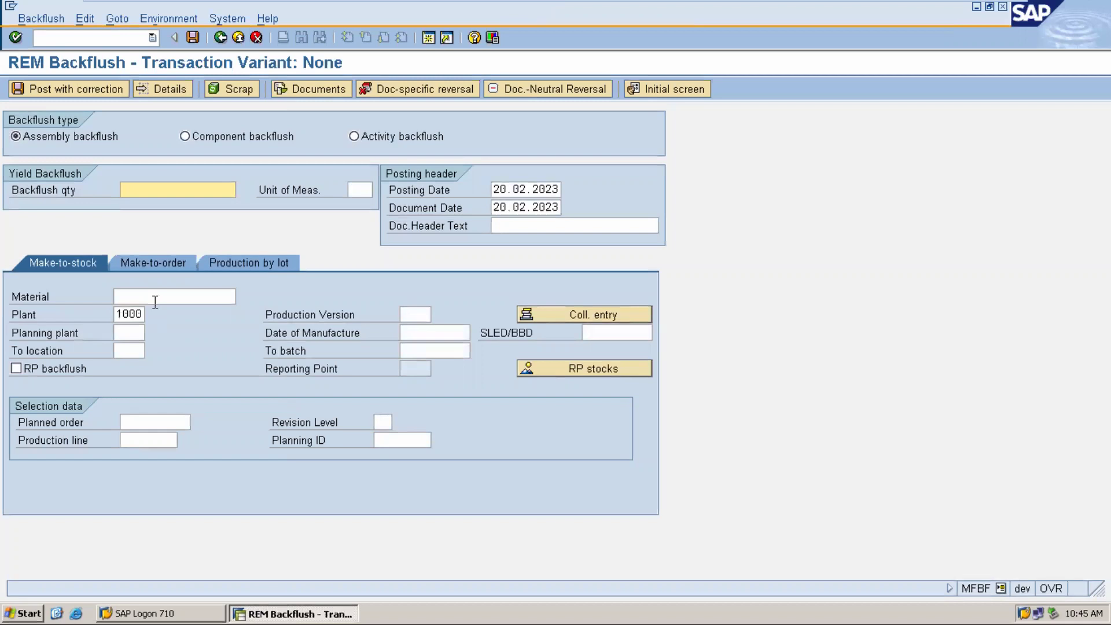
Step: Enter material 1542 and receiving location 0001 so production version X01 loads
left_click(155, 297)
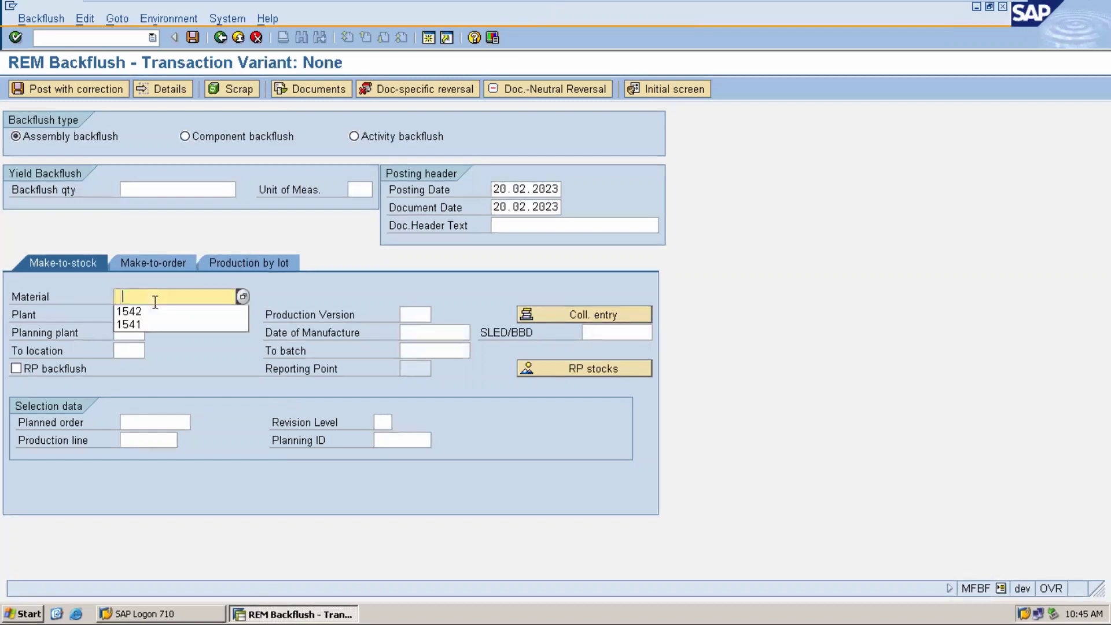
key("Down")
key("Return")
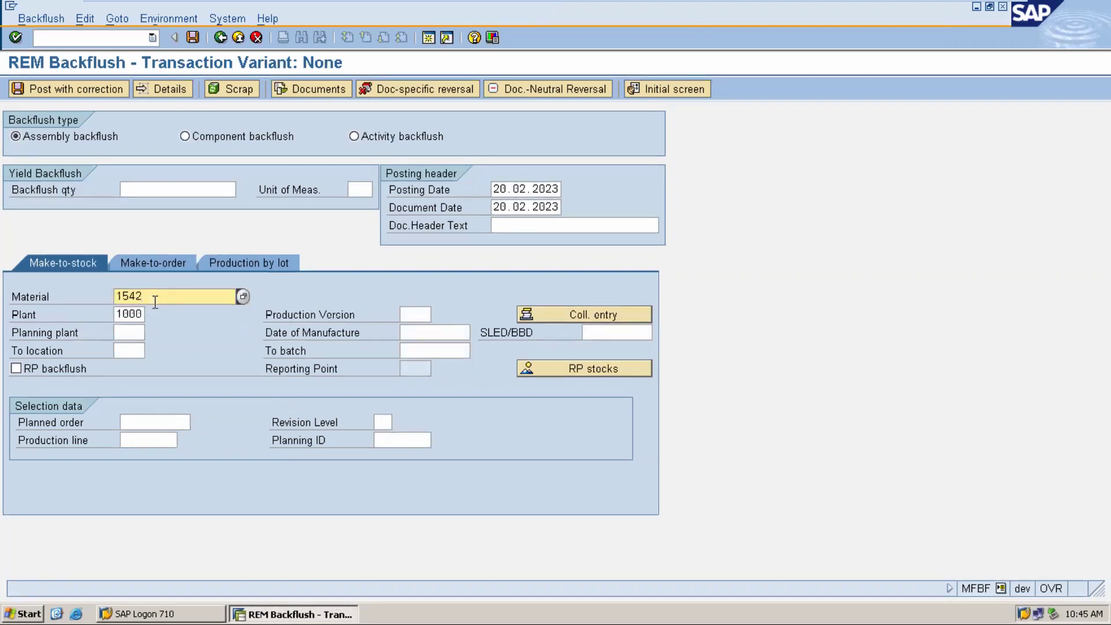
left_click(128, 350)
key("Down")
key("Return")
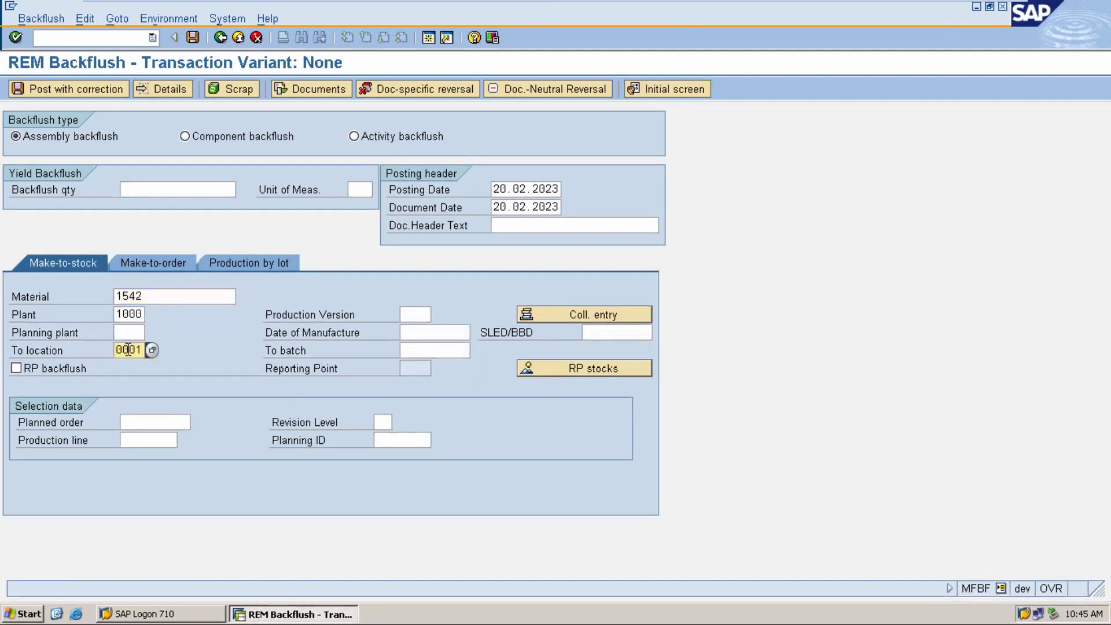
key("Return")
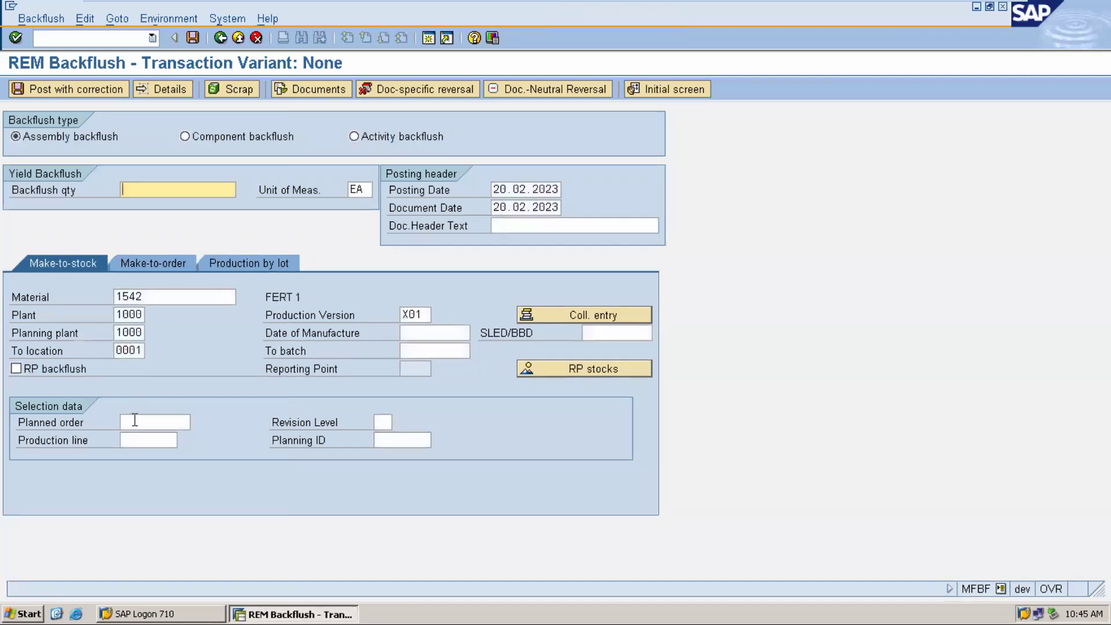
left_click(135, 420)
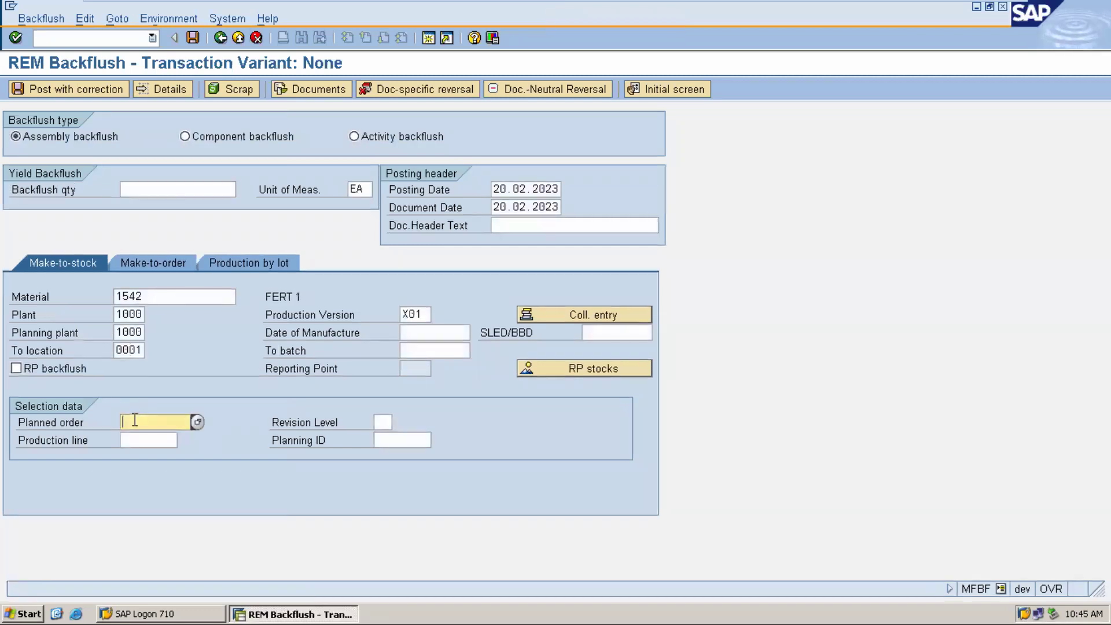
Step: Search planned orders without plant or version restrictions and pick order 36523, filling 15 EA
left_click(195, 421)
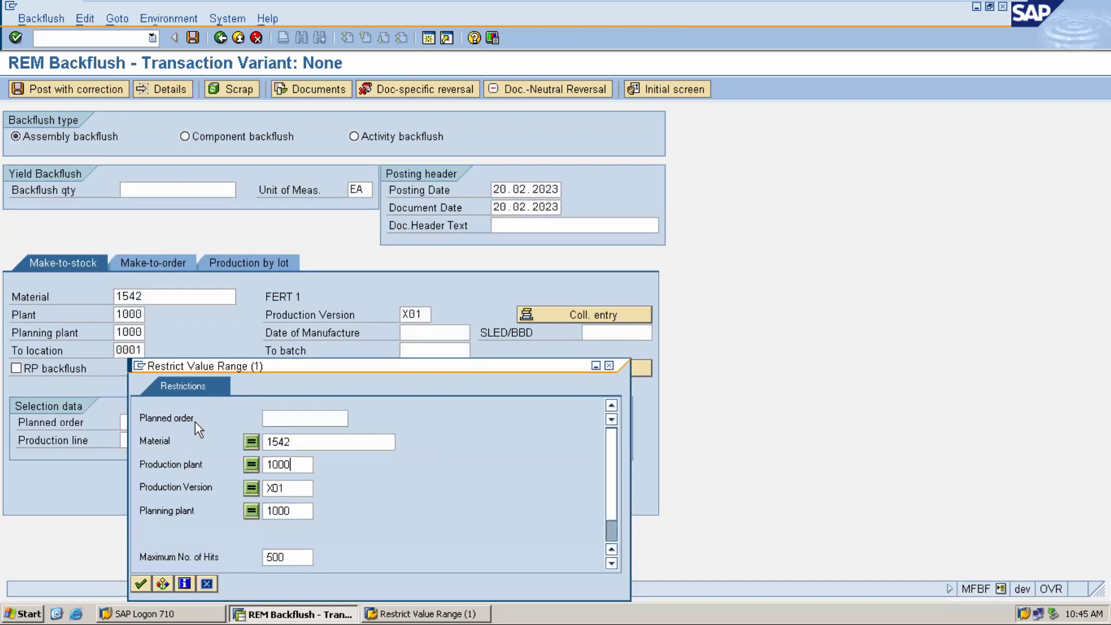
key("BackSpace")
key("BackSpace")
key("BackSpace")
key("BackSpace")
key("Tab")
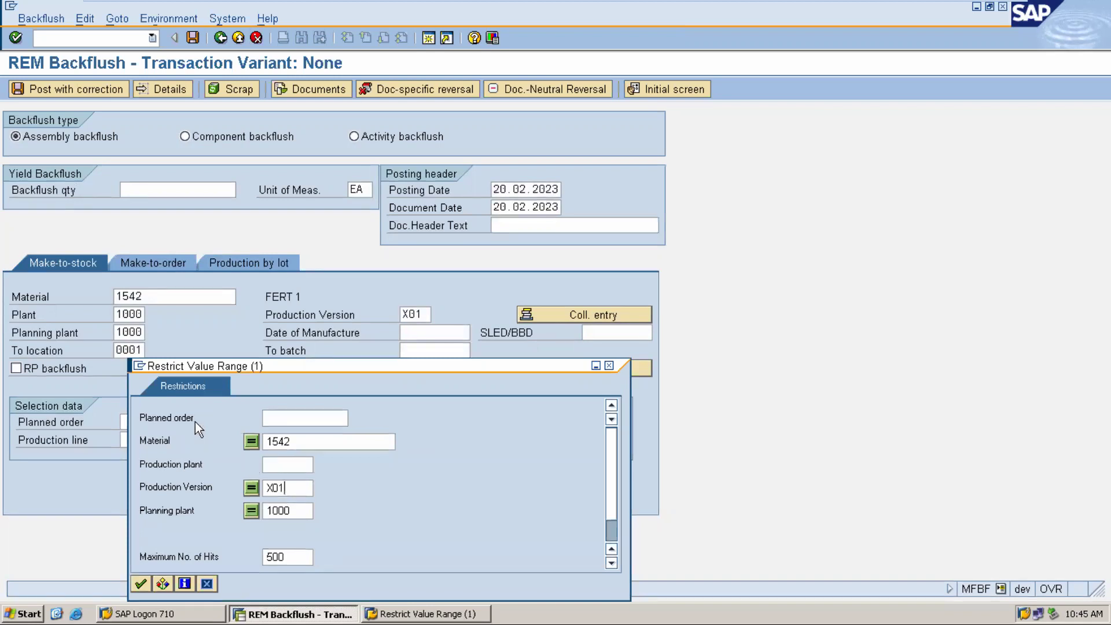
key("BackSpace")
key("BackSpace")
key("BackSpace")
key("Tab")
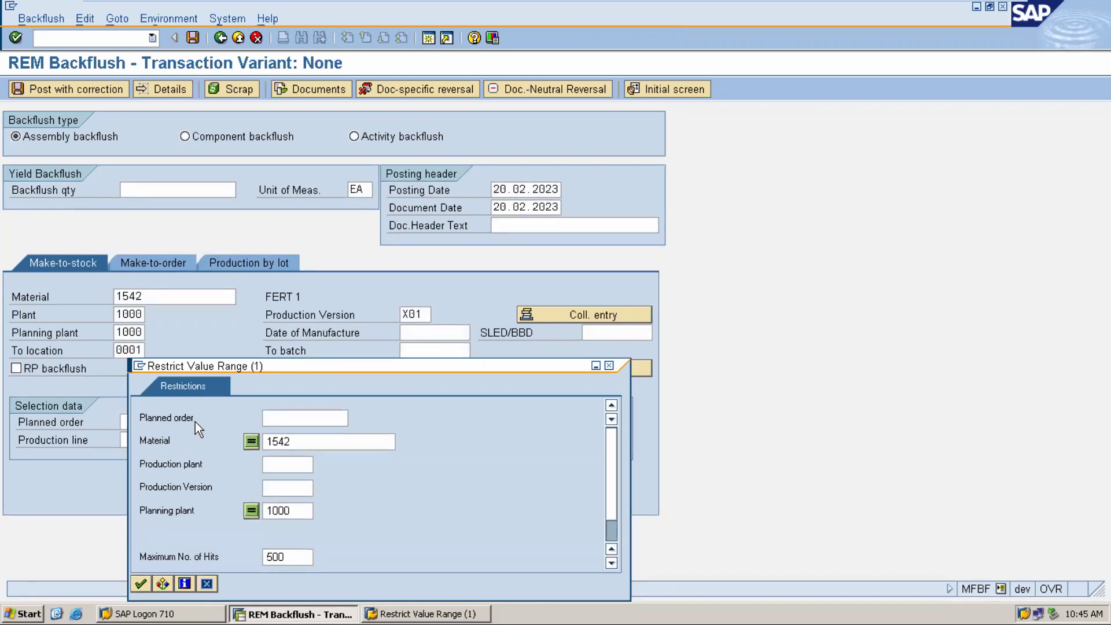
key("BackSpace")
key("BackSpace")
key("BackSpace")
key("BackSpace")
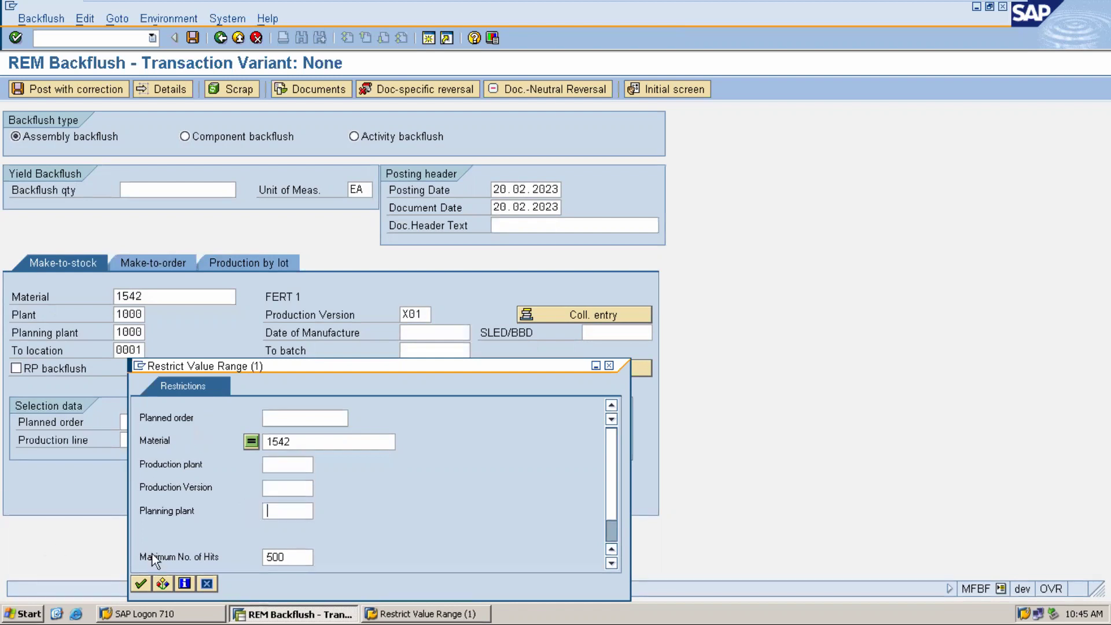
left_click(141, 583)
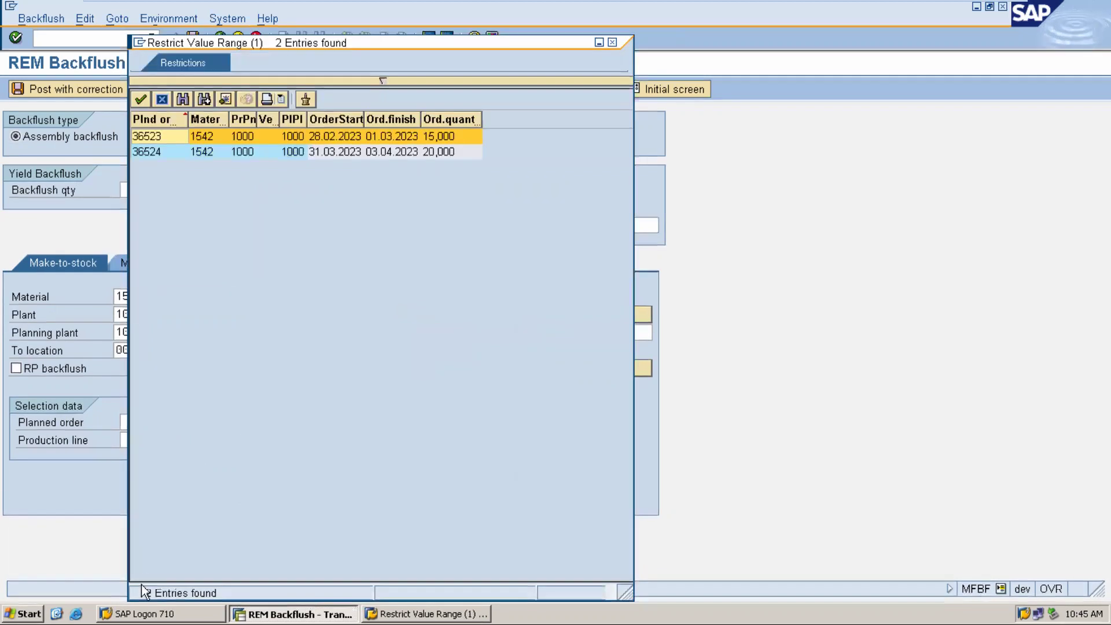
left_click(160, 137)
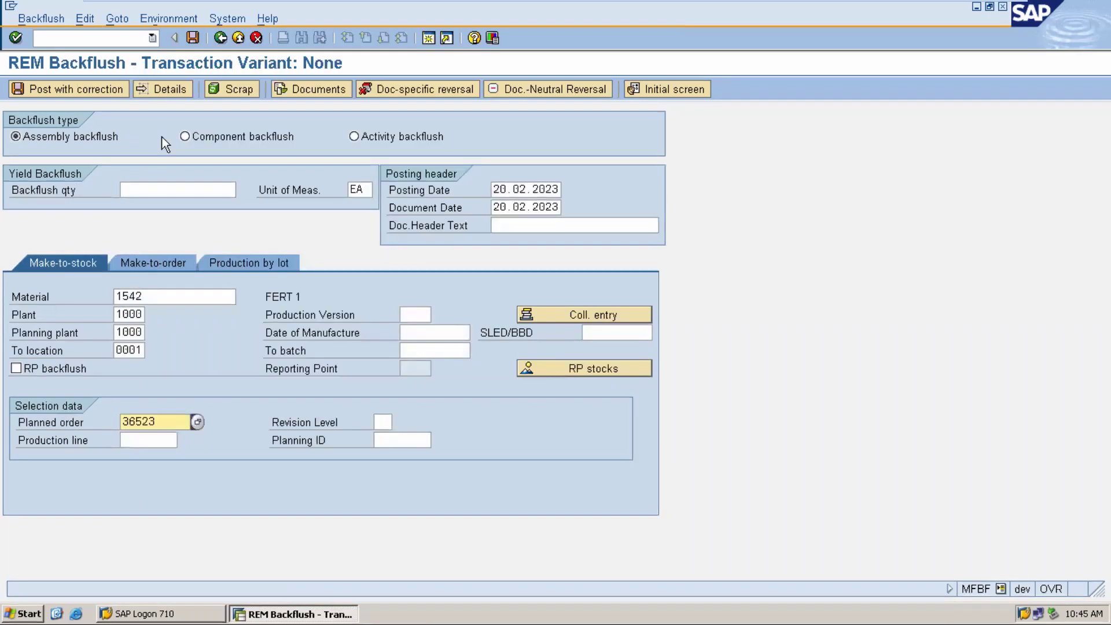
key("Return")
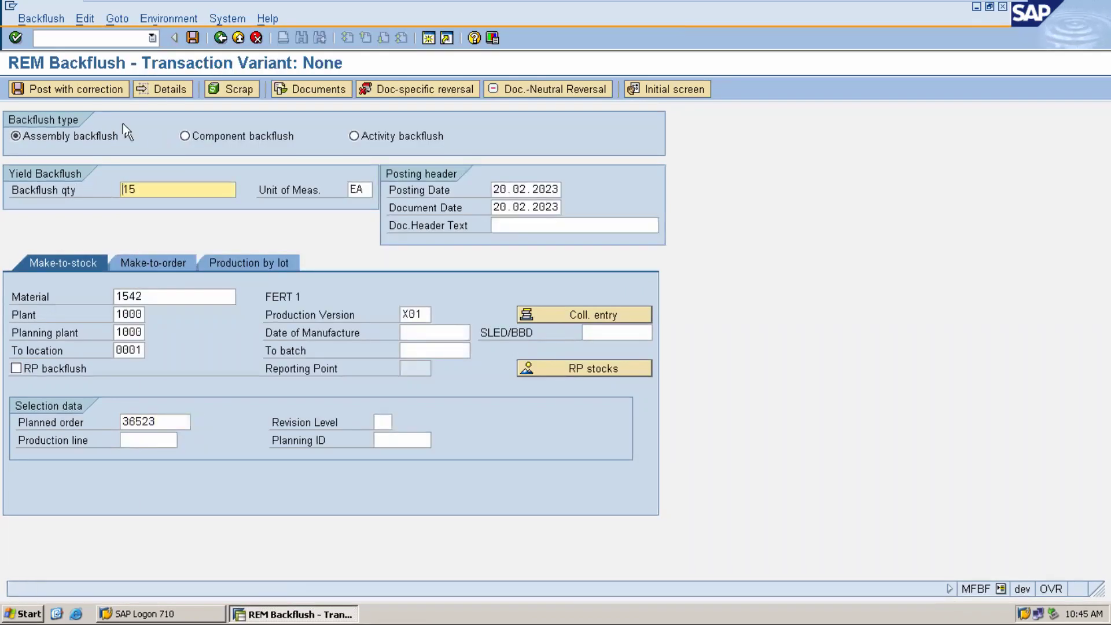
Step: Open Post with correction and enter storage location 0001 for components 1543 and 1544
left_click(105, 93)
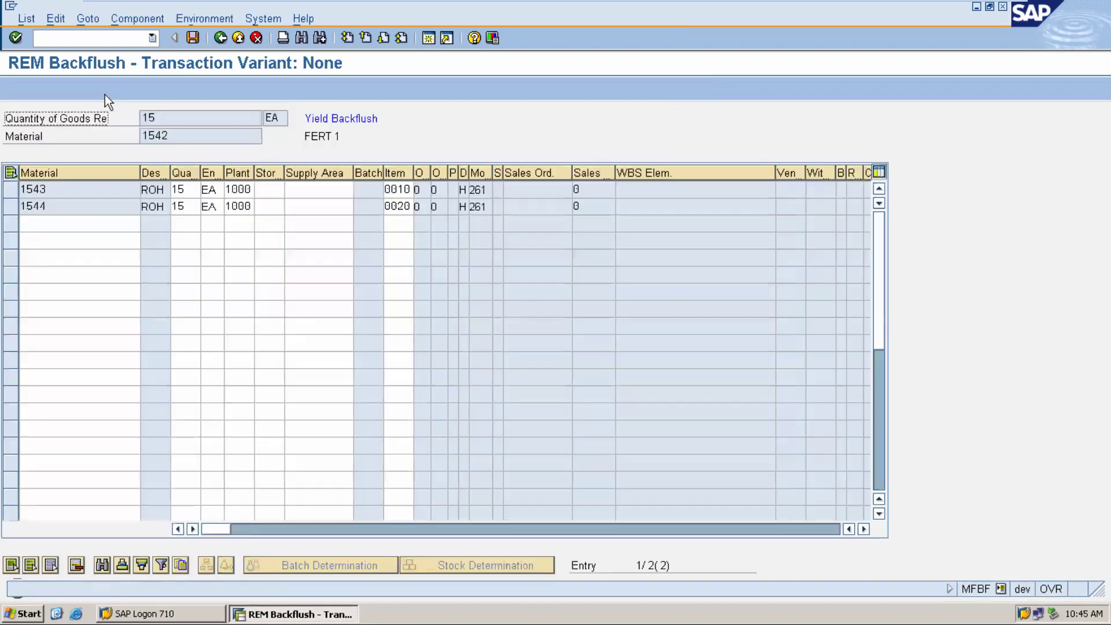
left_click(270, 189)
type("0001")
left_click(269, 206)
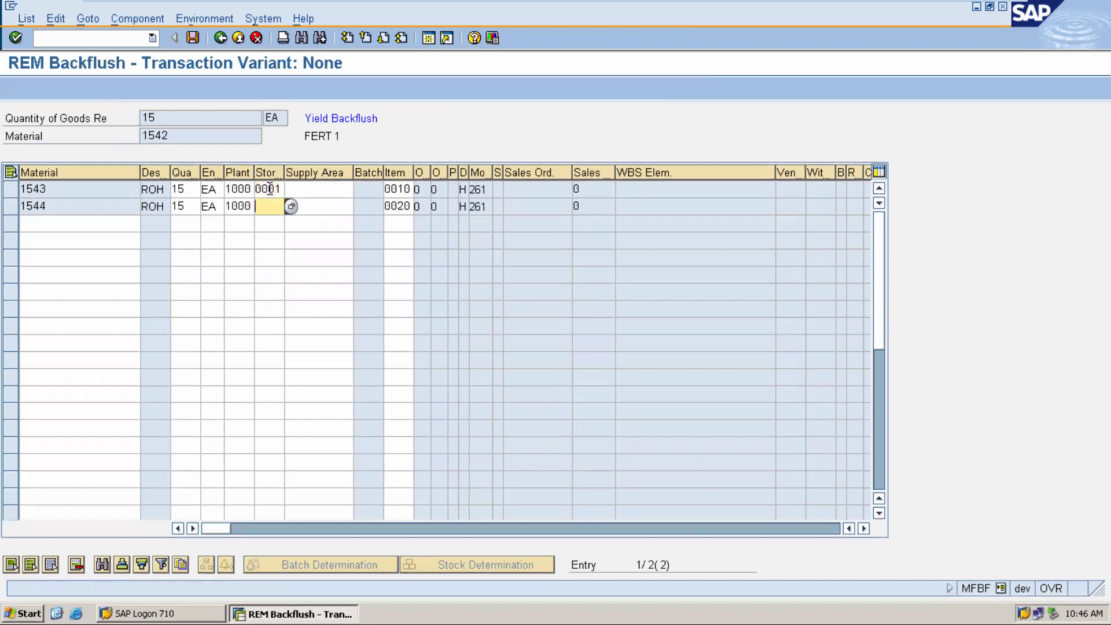
type("0001")
Step: Select both component rows, 1543 and 1544, in the correction list
left_click(86, 189)
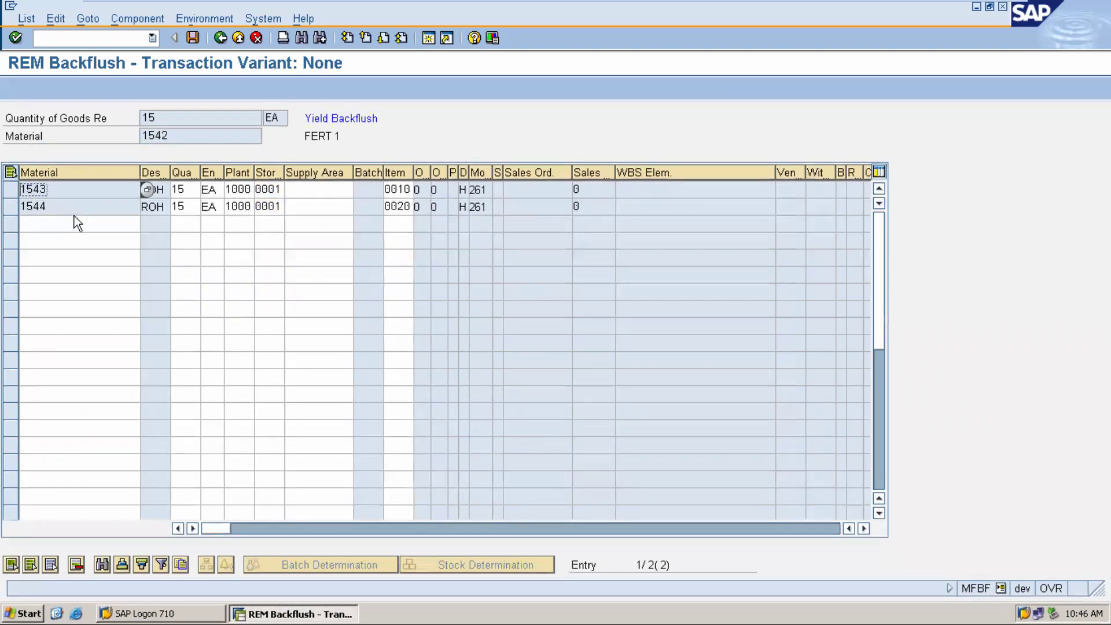
left_click(72, 207)
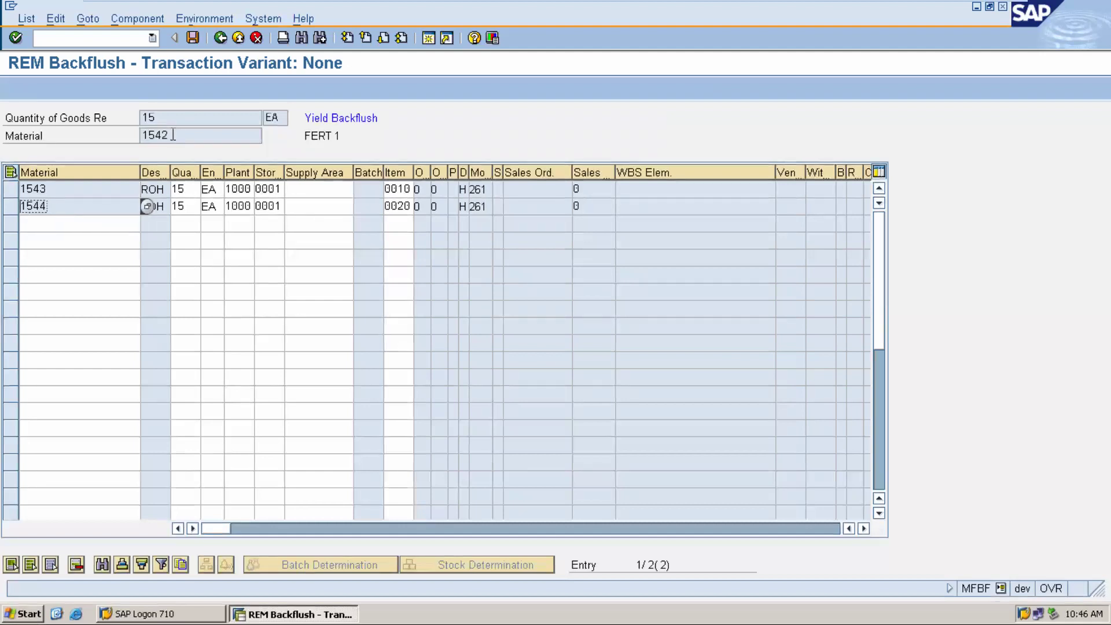
double_click(146, 135)
left_click(140, 135)
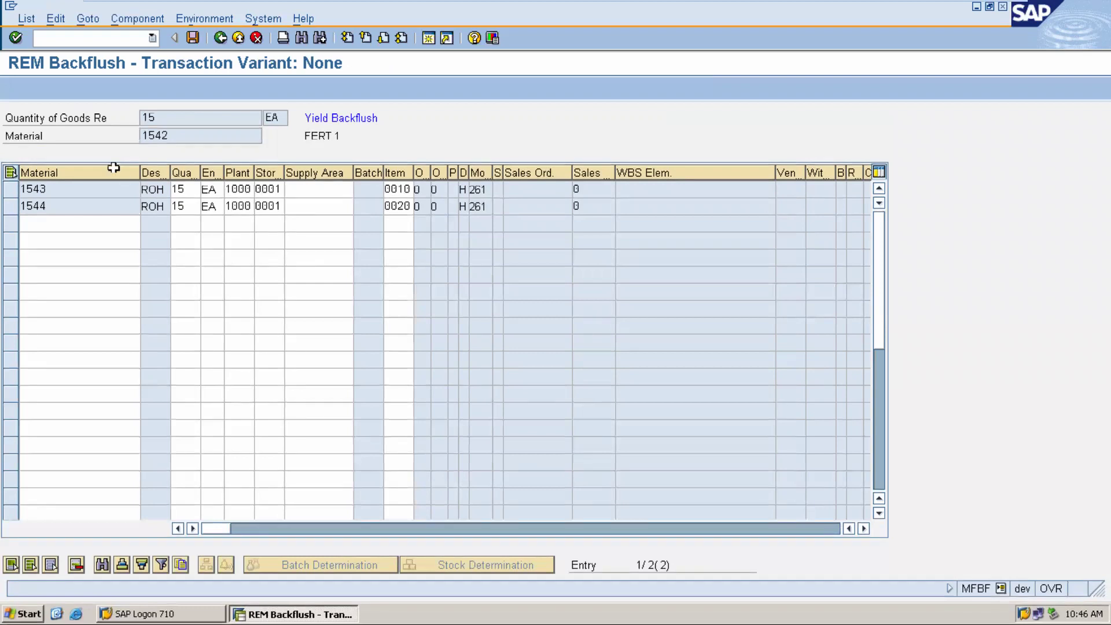
left_click(89, 192)
left_click(83, 208)
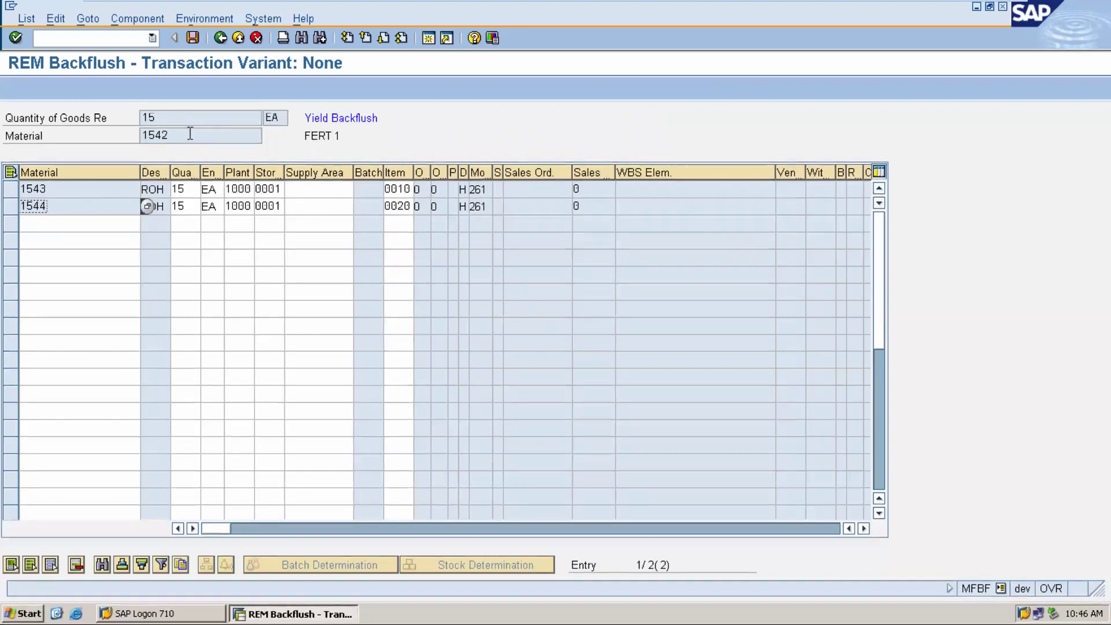
left_click_drag(191, 134, 141, 133)
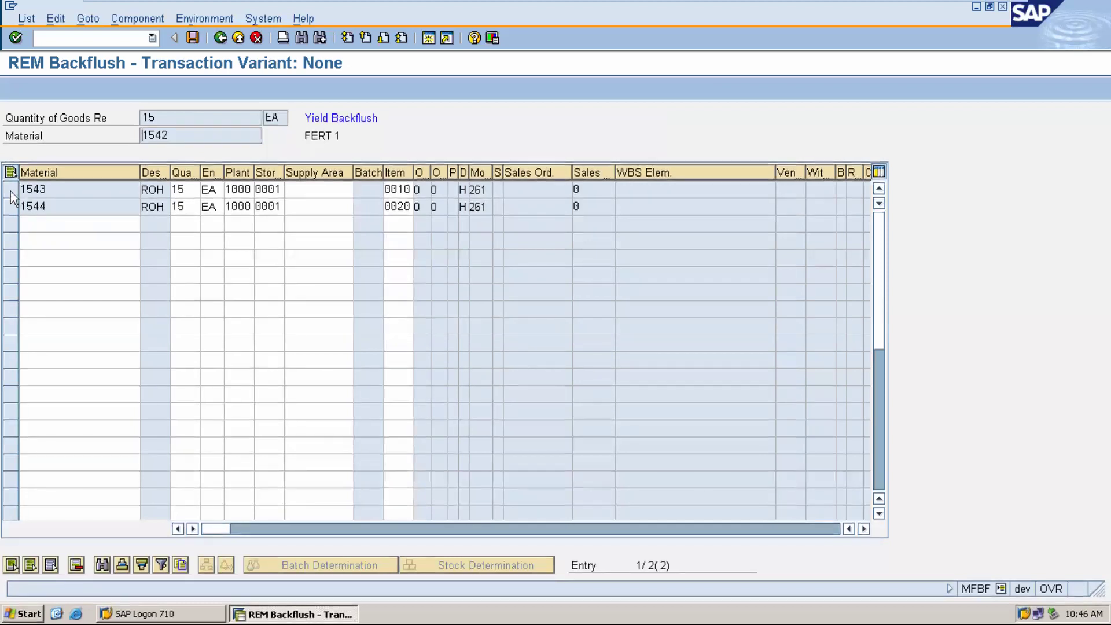
left_click(10, 191)
left_click(10, 206)
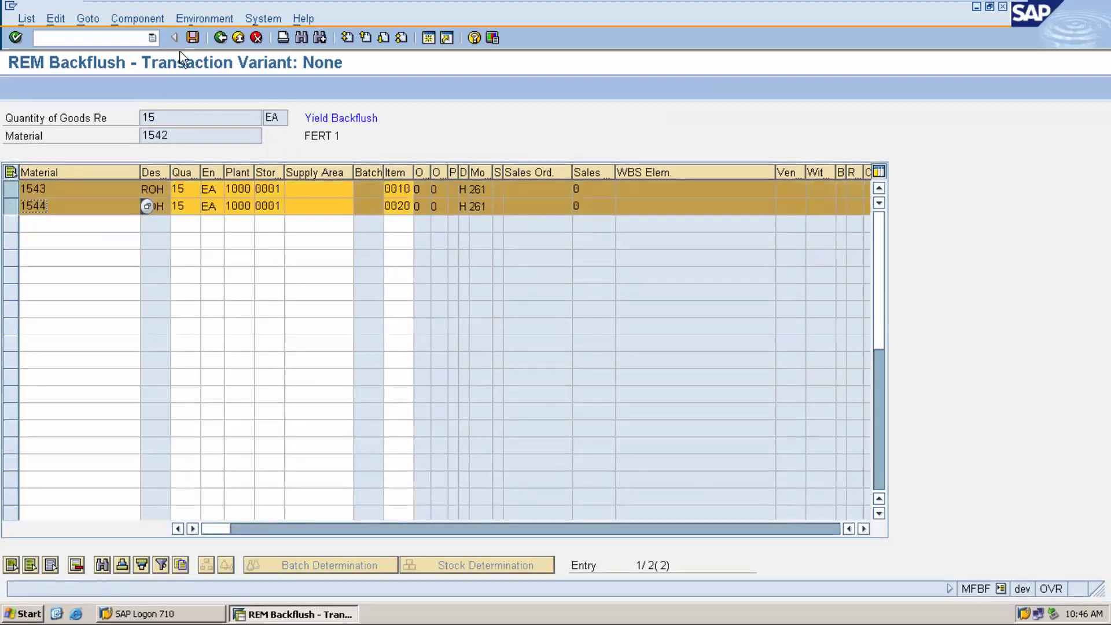
Step: Post the corrected backflush and review the entry 131 update control error
left_click(194, 37)
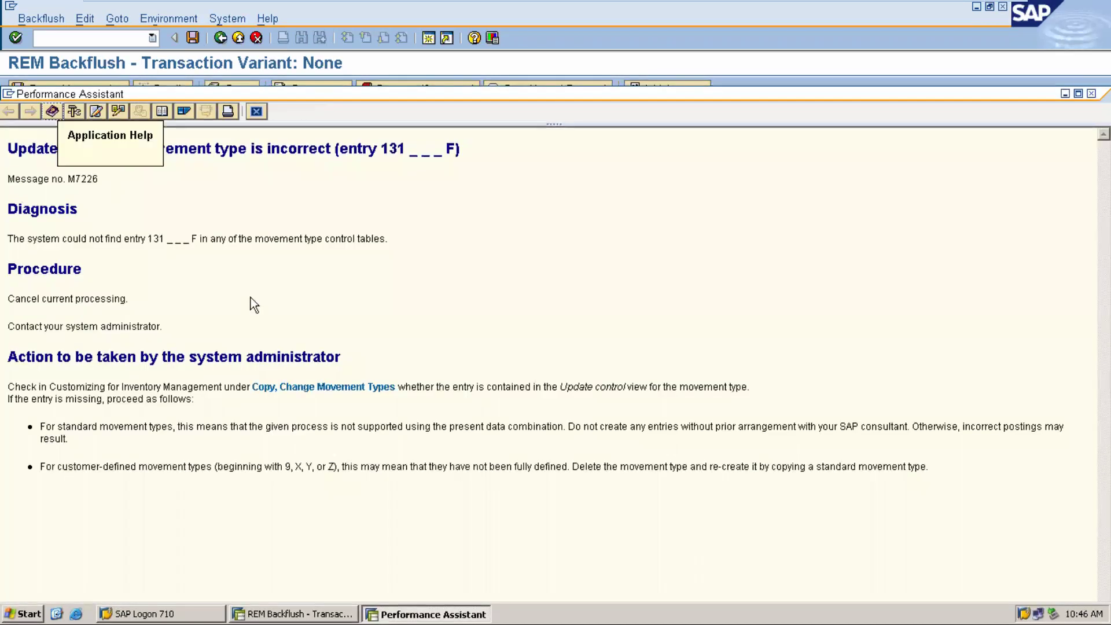
triple_click(385, 150)
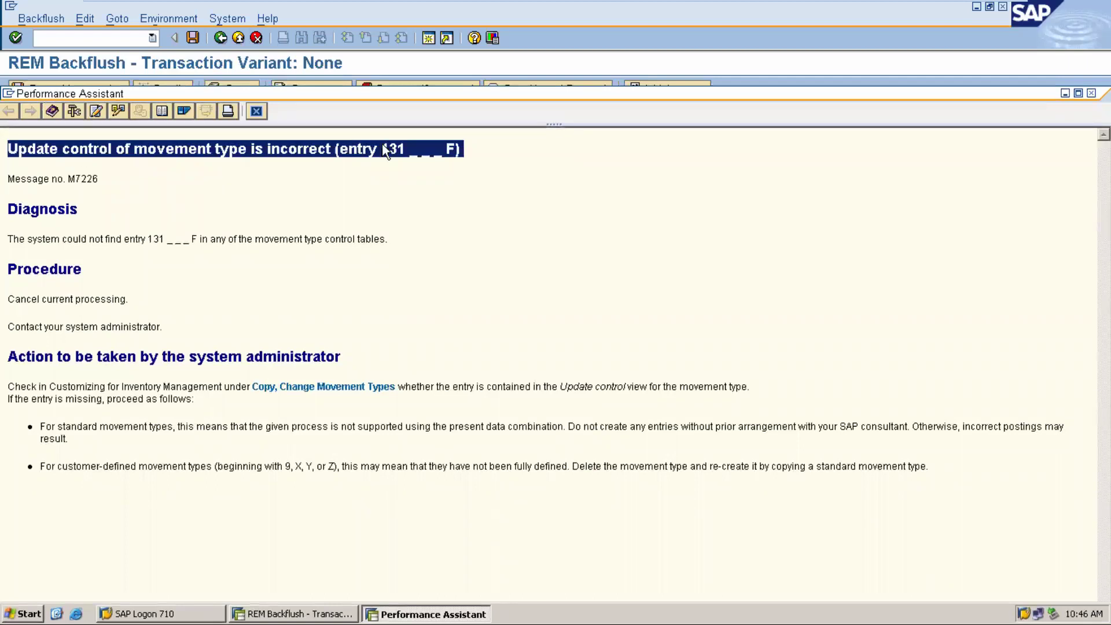
left_click(256, 111)
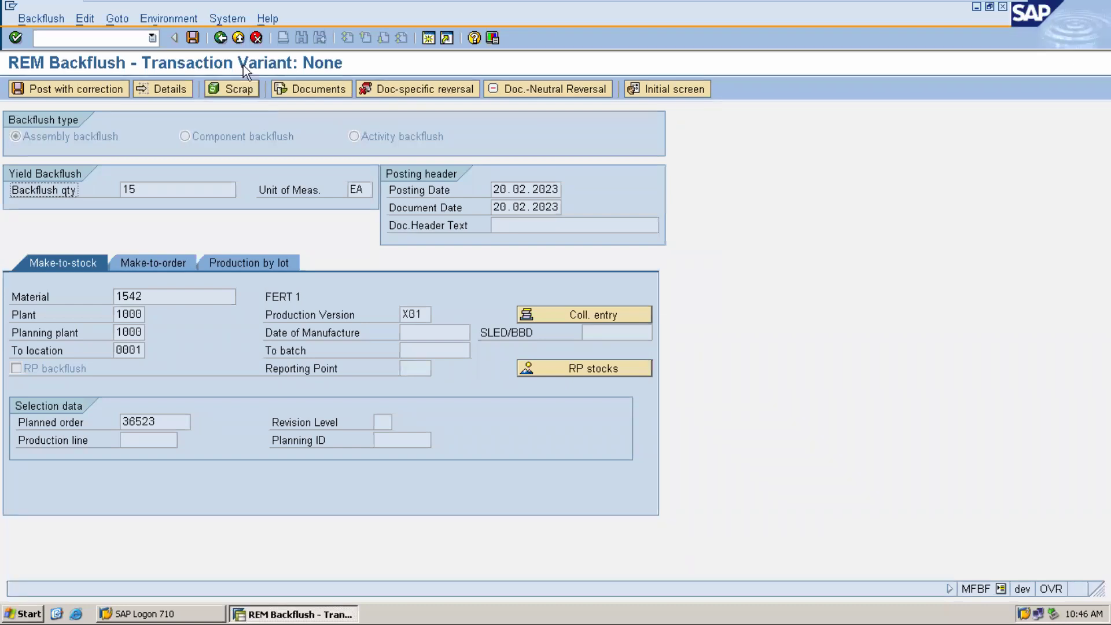
Step: Leave the backflush and open the Material types configuration via OMS2
left_click(120, 38)
type("/n")
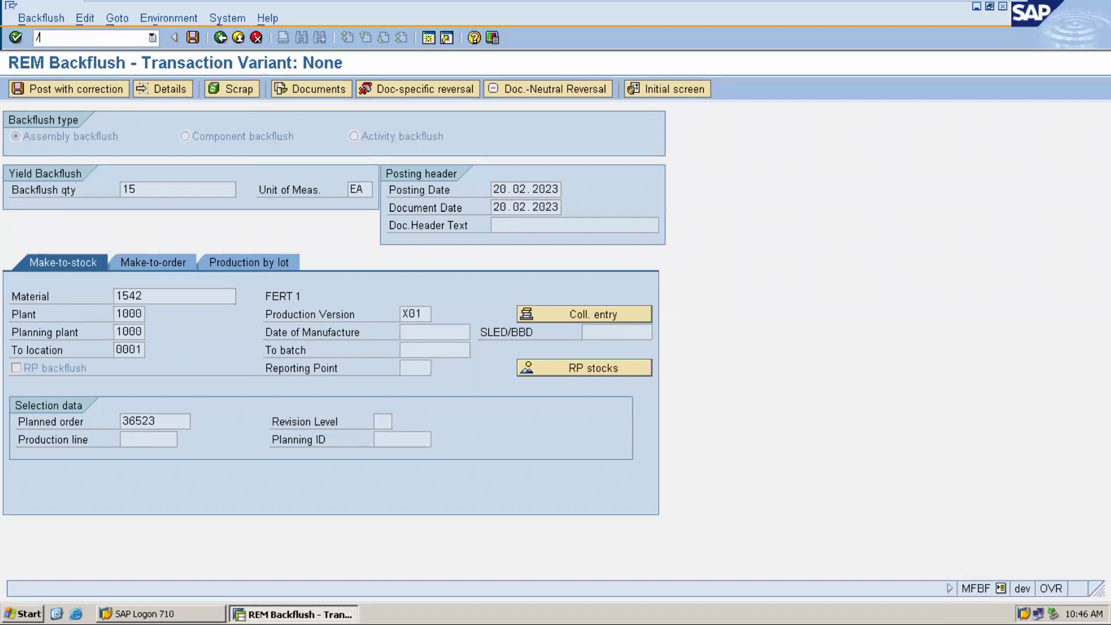
key("Return")
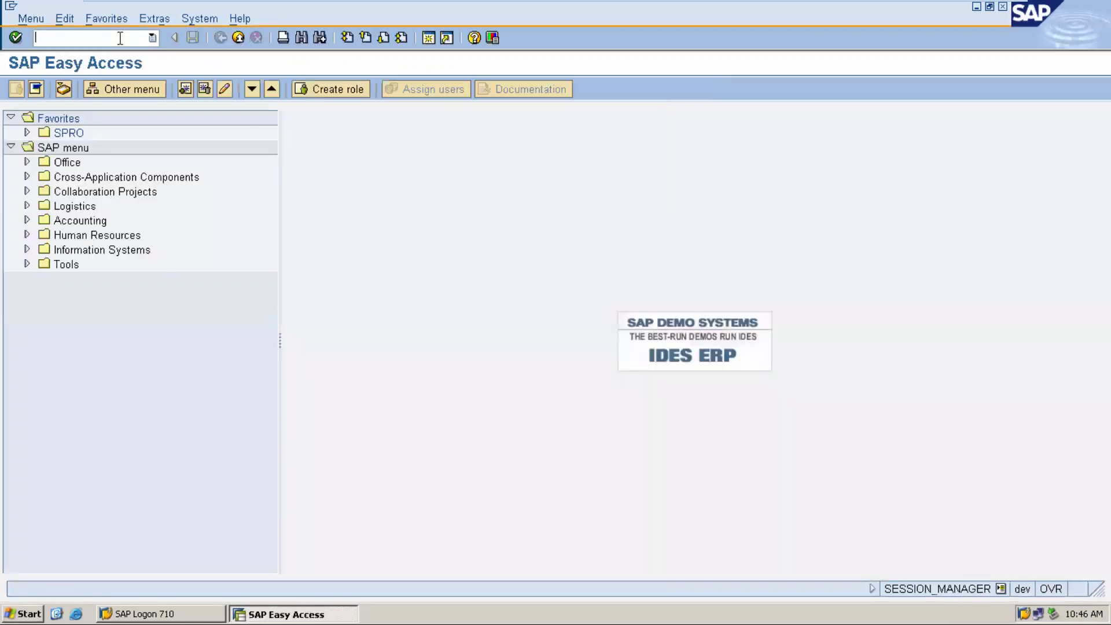
type("OMS")
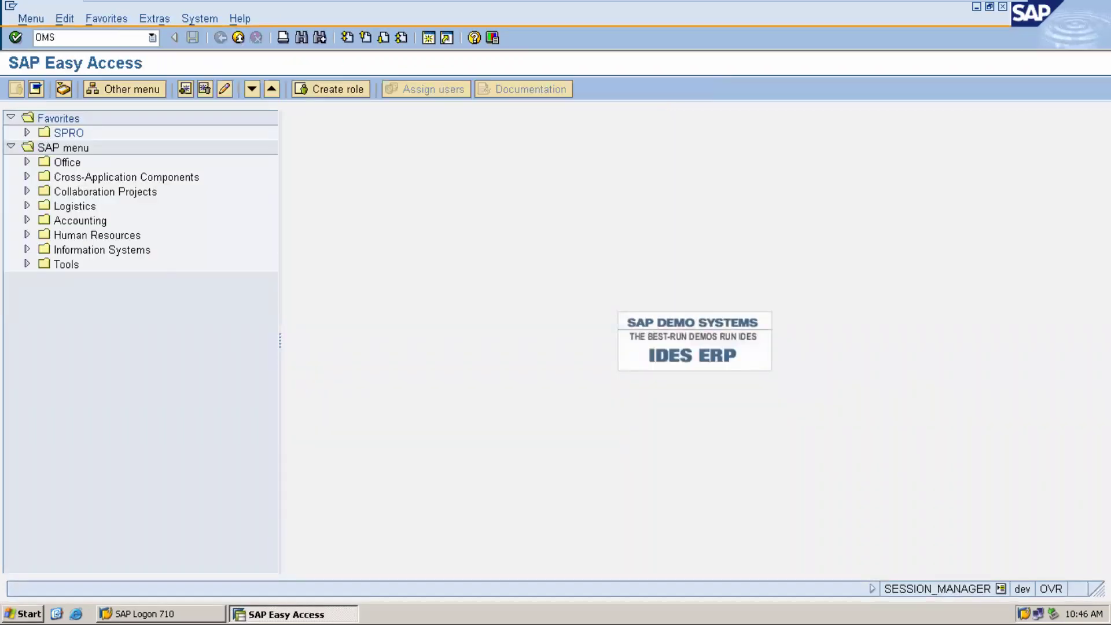
type("2")
key("Return")
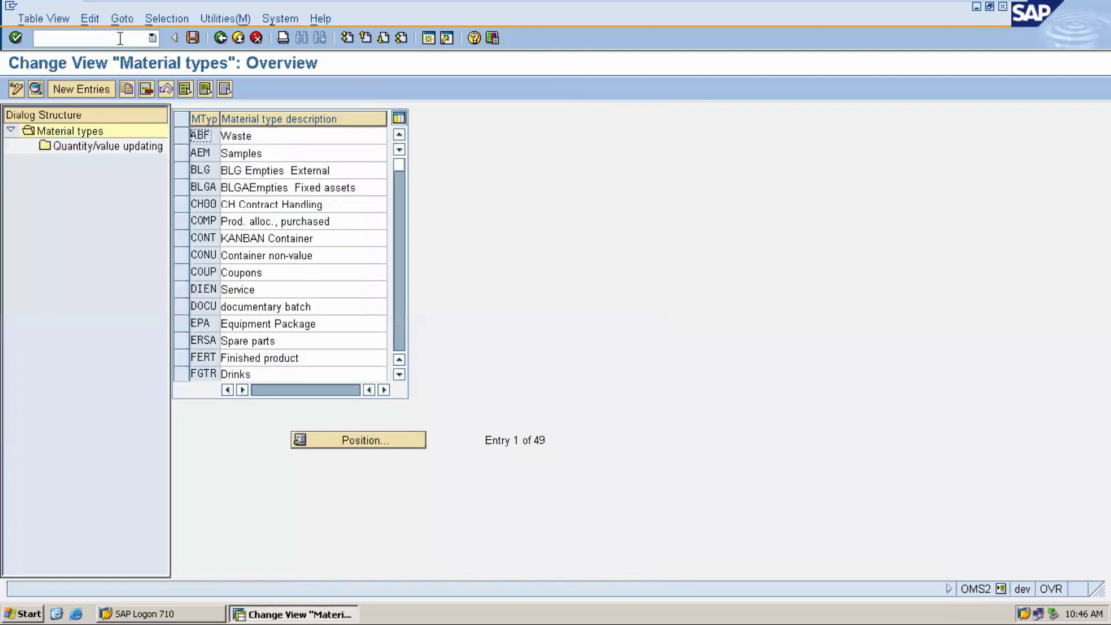
Step: For FERT, tick Qty updating and Value Update in valuation area 1000
left_click(399, 374)
left_click(399, 374)
left_click(399, 374)
left_click(399, 374)
left_click(399, 374)
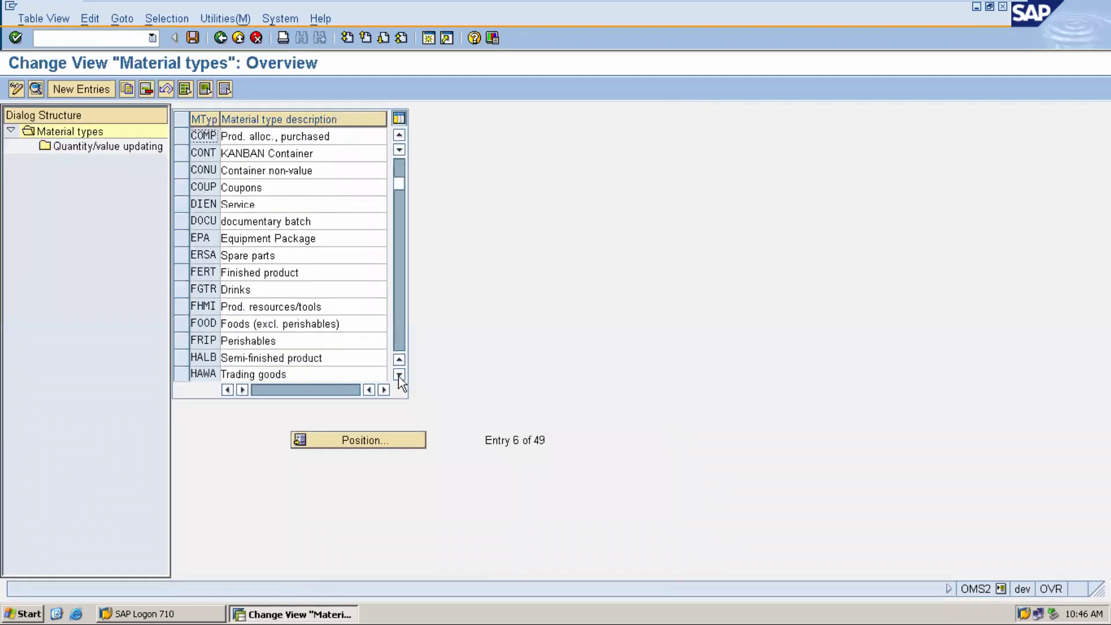
left_click(183, 272)
left_click(123, 147)
double_click(123, 146)
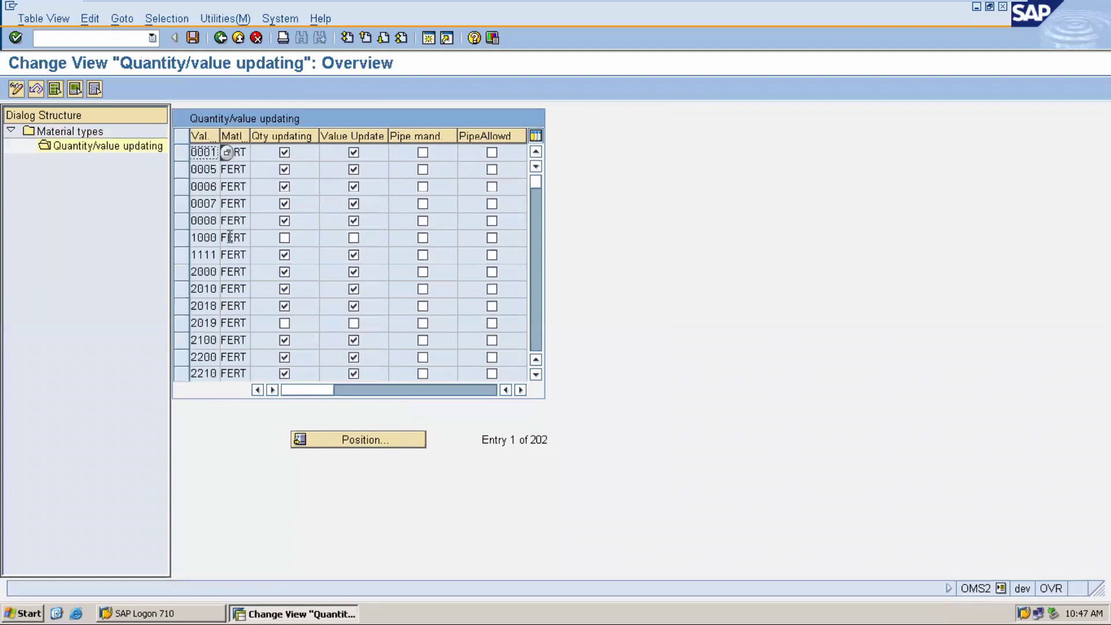
left_click(183, 238)
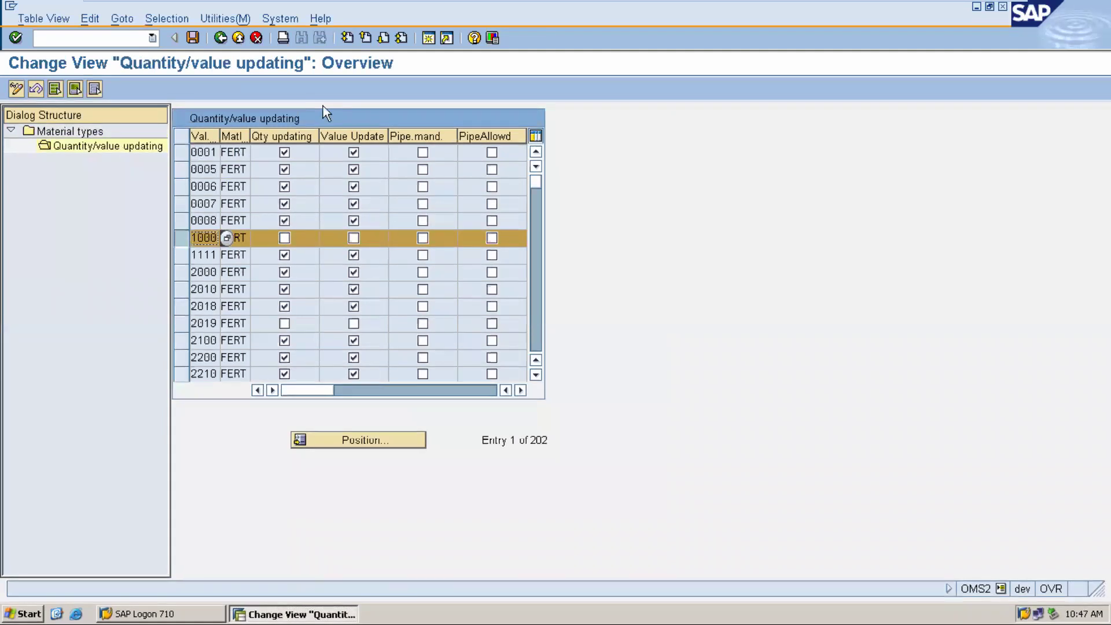
left_click(284, 238)
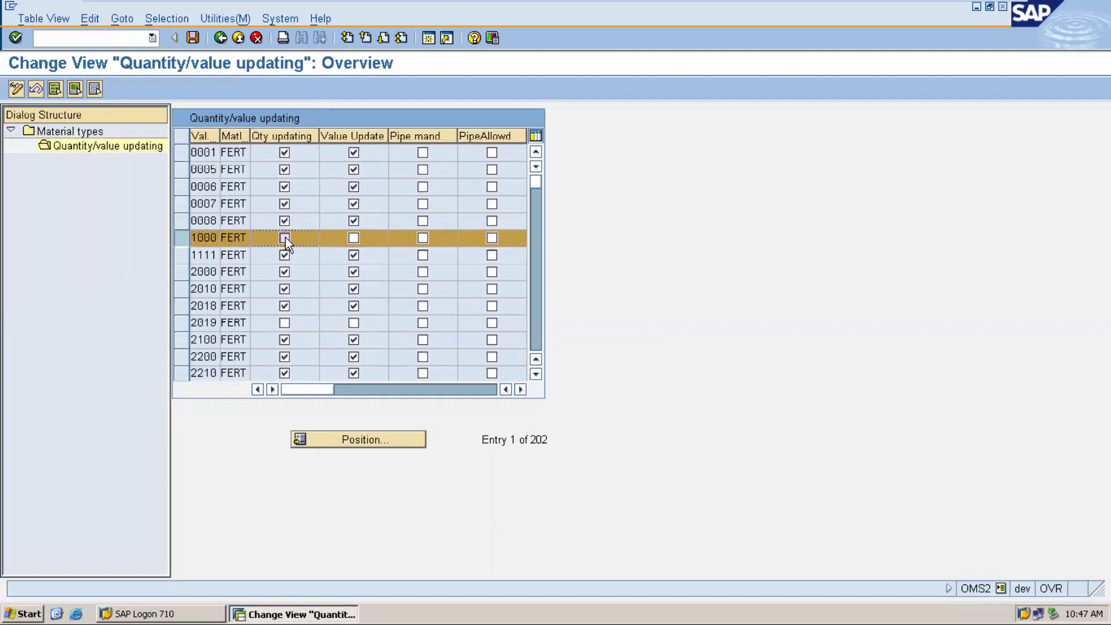
left_click(354, 241)
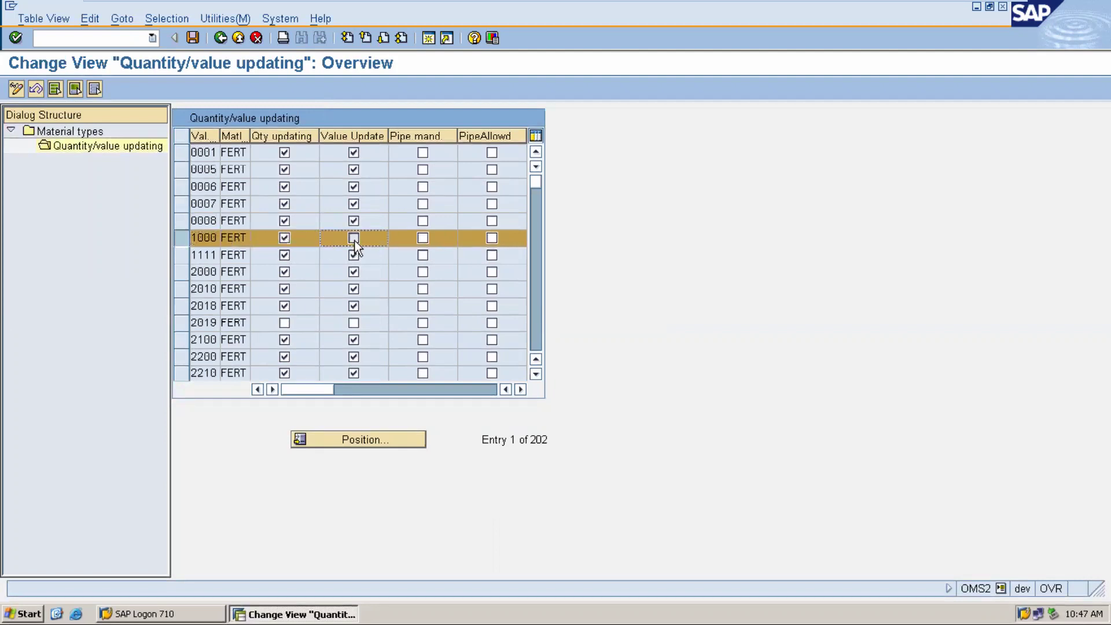
Step: Save the FERT updating change under a customizing request and exit to the main menu
left_click(192, 38)
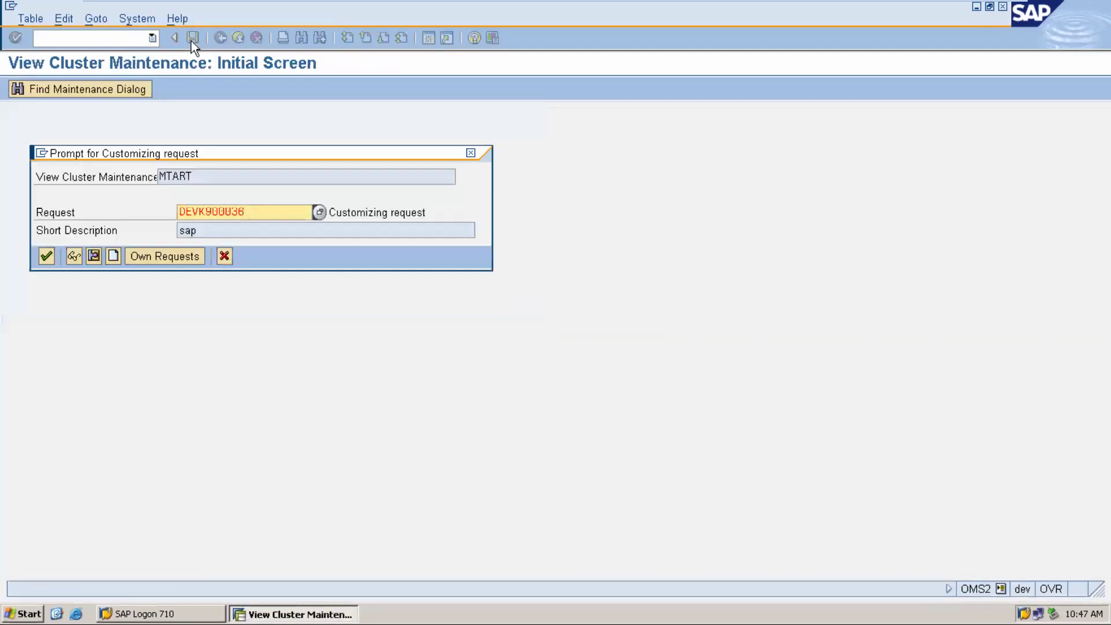
left_click(51, 252)
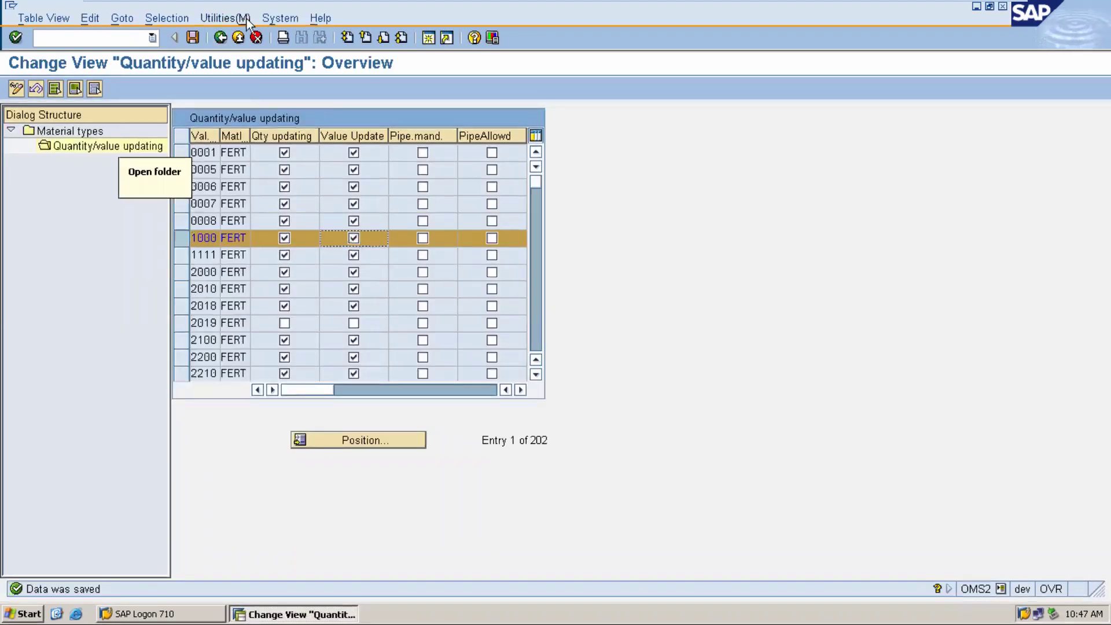
left_click(237, 39)
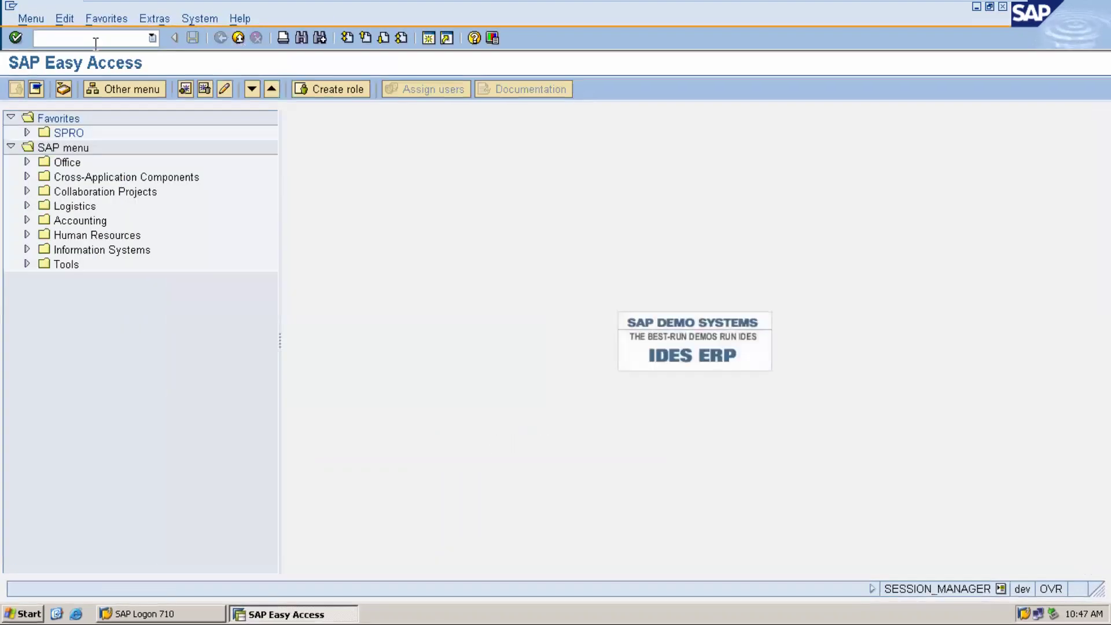
type("MFBF")
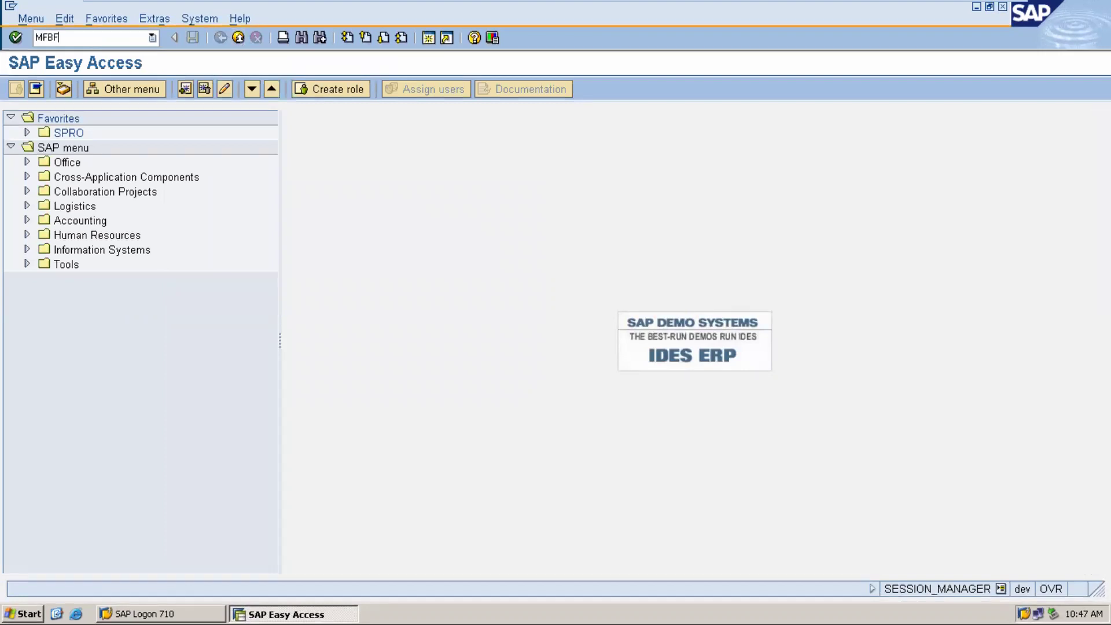
Step: Open REM Backflush and enter material 1542 to load its default data
key("Return")
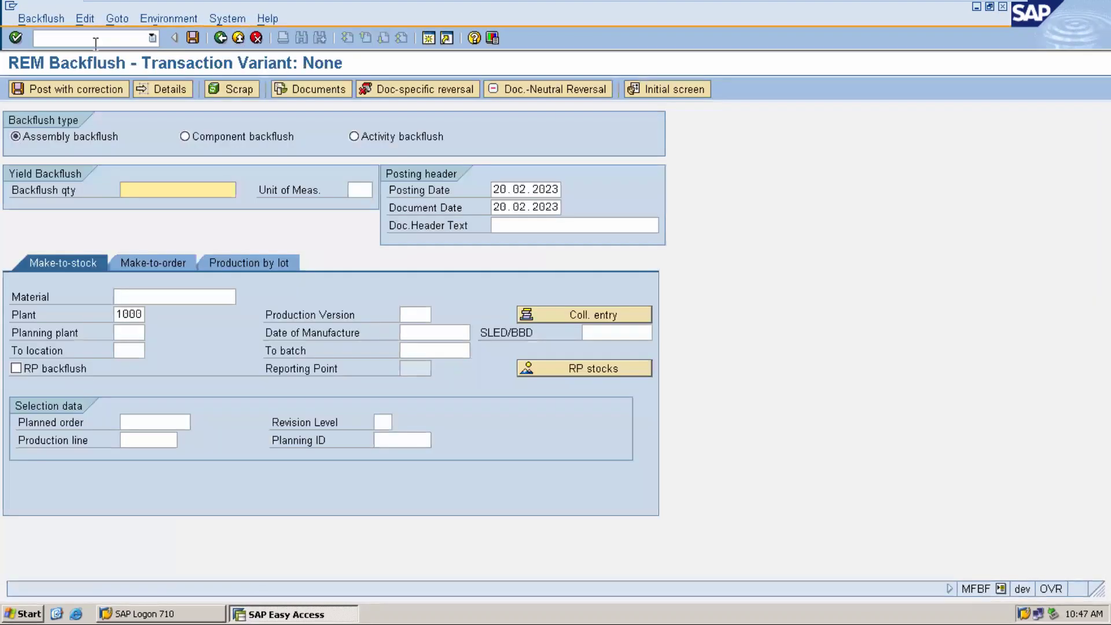
left_click(149, 301)
type("1542")
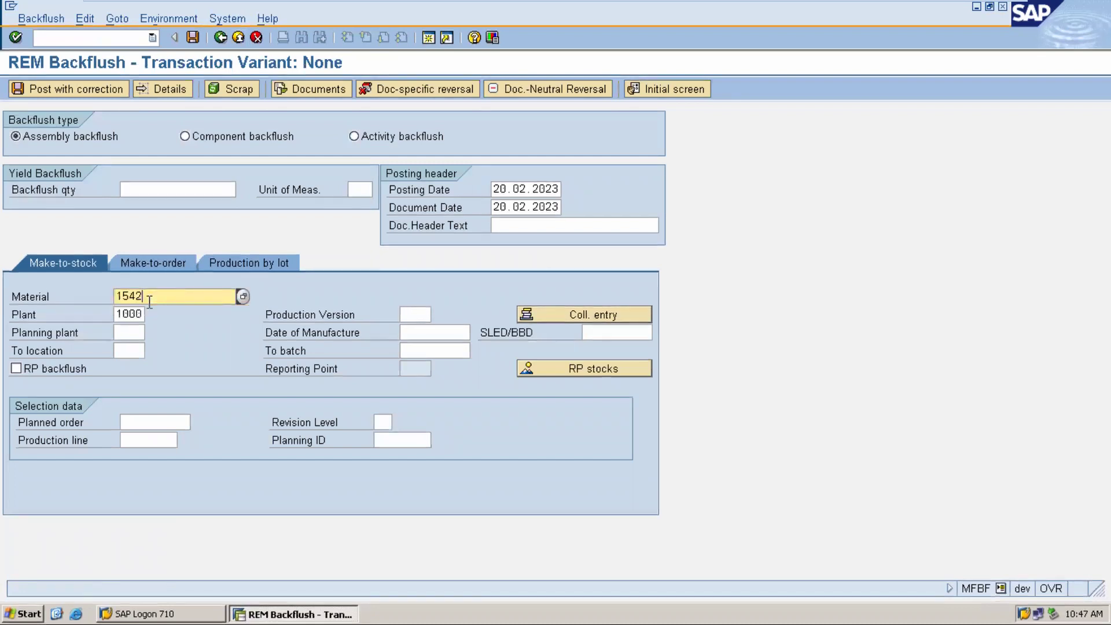
key("Return")
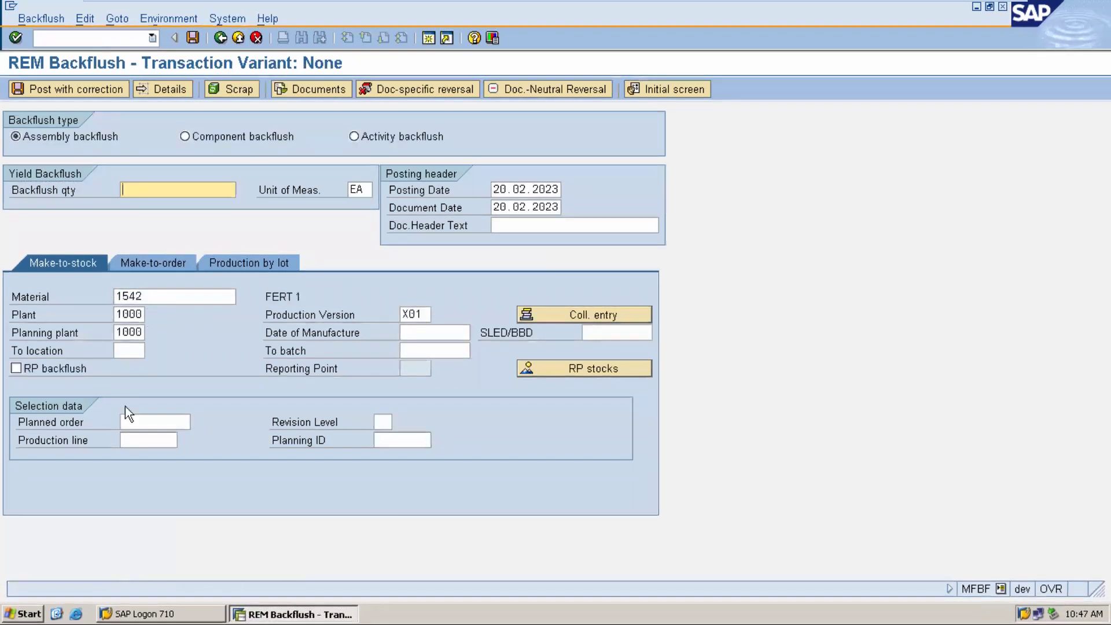
Step: Search planned orders with plant and version restrictions cleared and choose order 36523
left_click(145, 422)
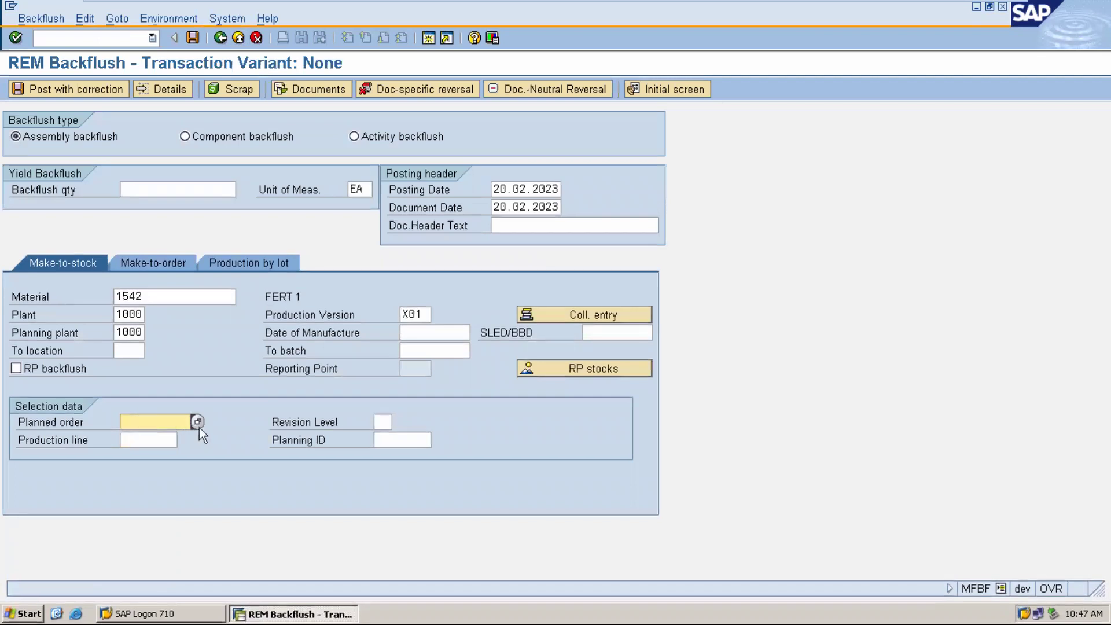
left_click(197, 422)
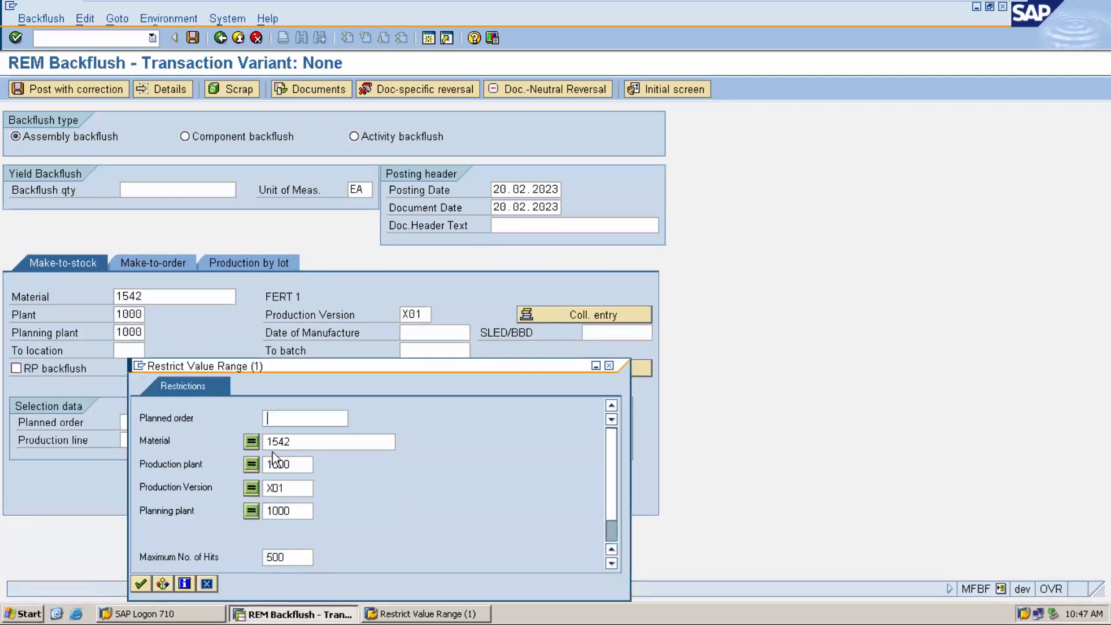
left_click(295, 463)
key("BackSpace")
key("BackSpace")
key("BackSpace")
key("BackSpace")
key("Tab")
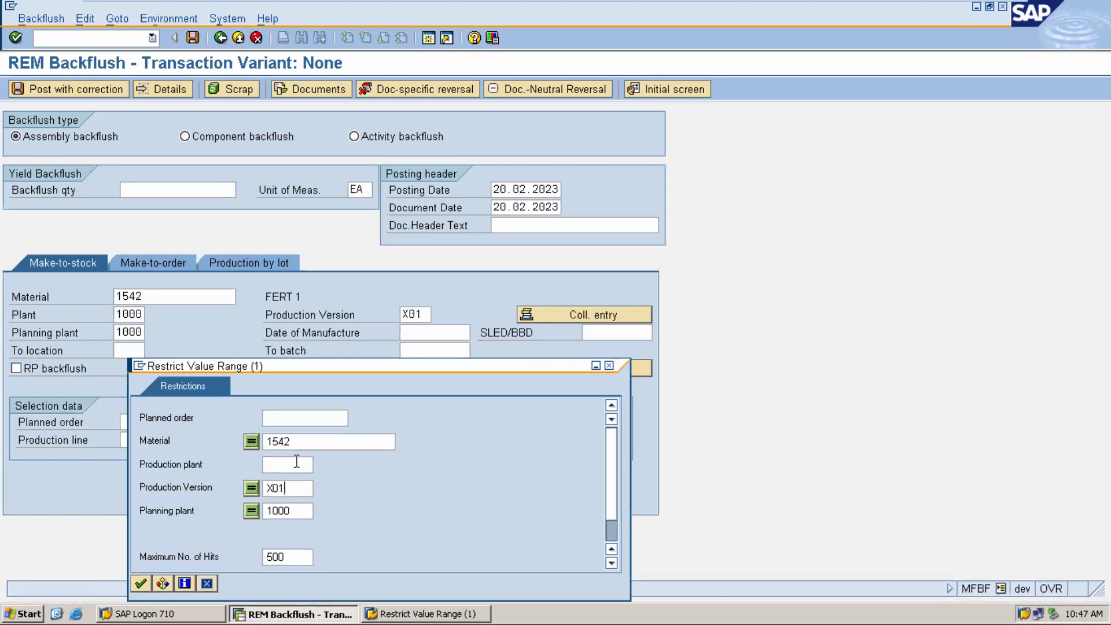
key("BackSpace")
key("BackSpace")
key("BackSpace")
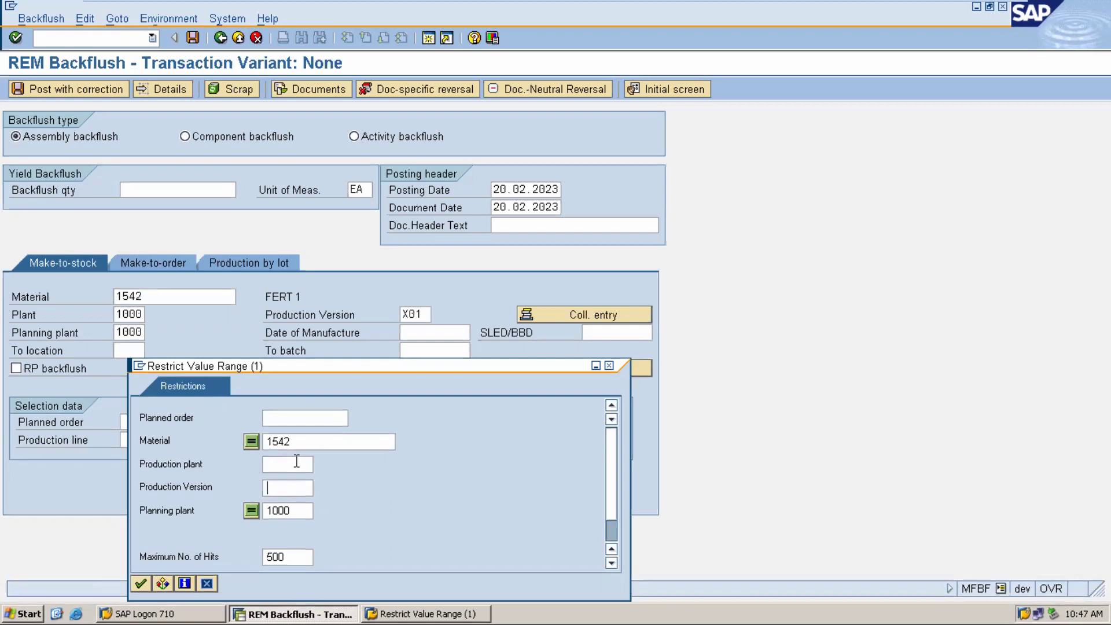
left_click(300, 507)
key("BackSpace")
key("BackSpace")
key("BackSpace")
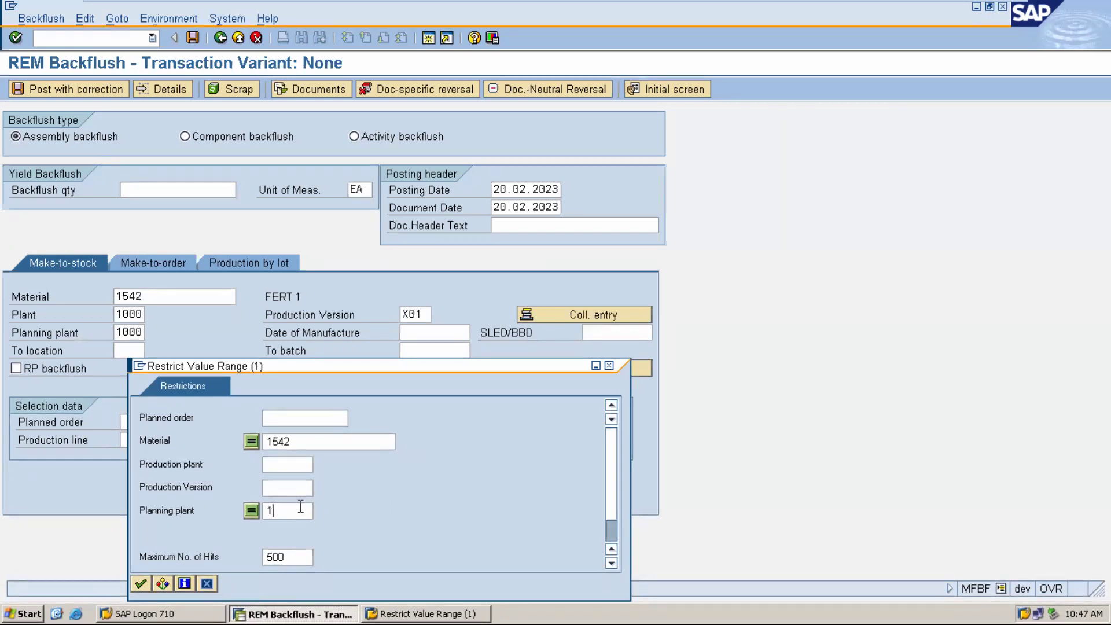
key("Return")
key("Return")
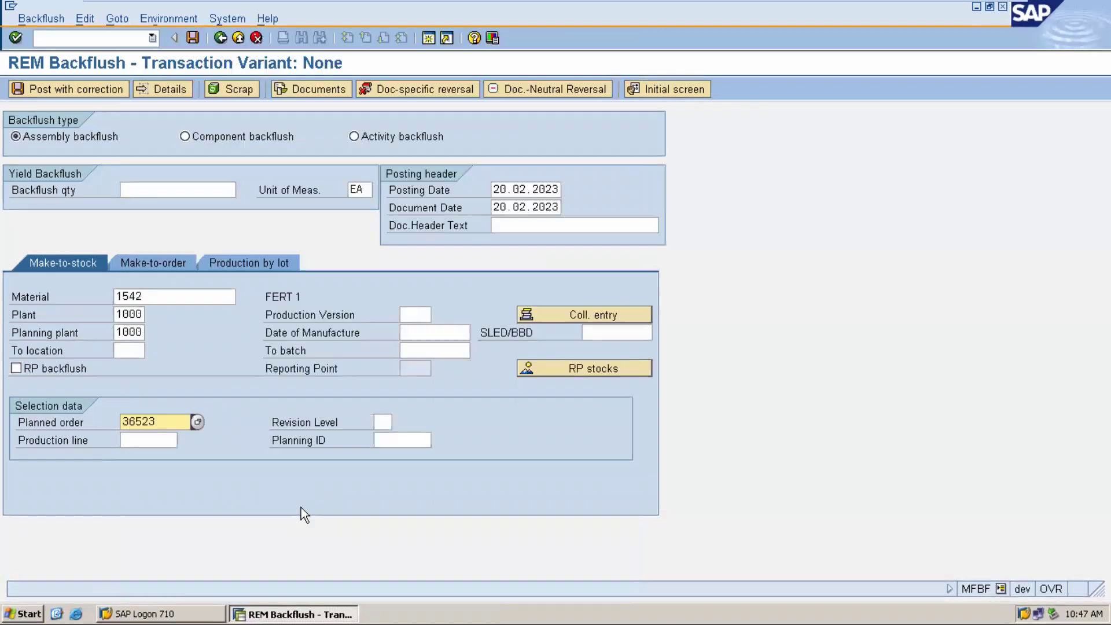
Step: Set To location 0001, then give components 1543 and 1544 storage location 0001
key("Return")
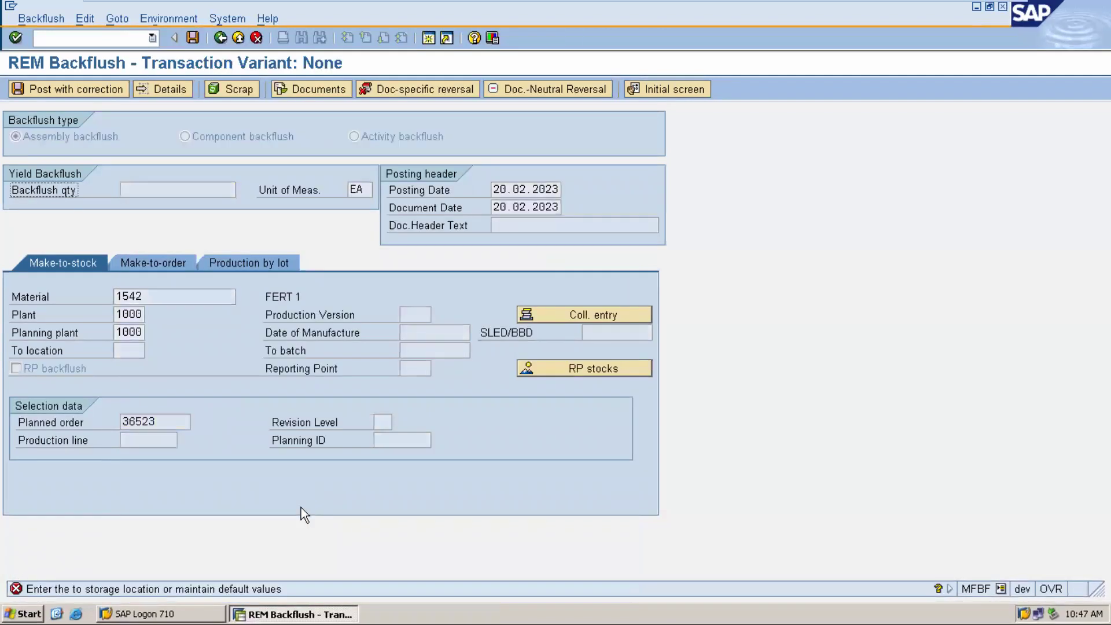
type("0001")
key("Return")
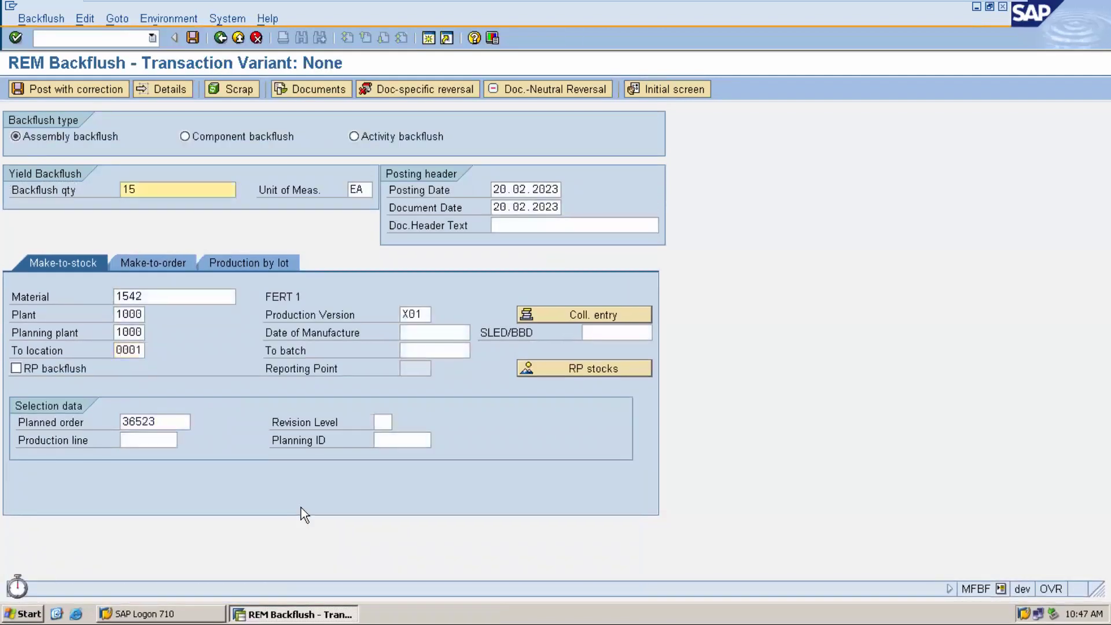
left_click(95, 85)
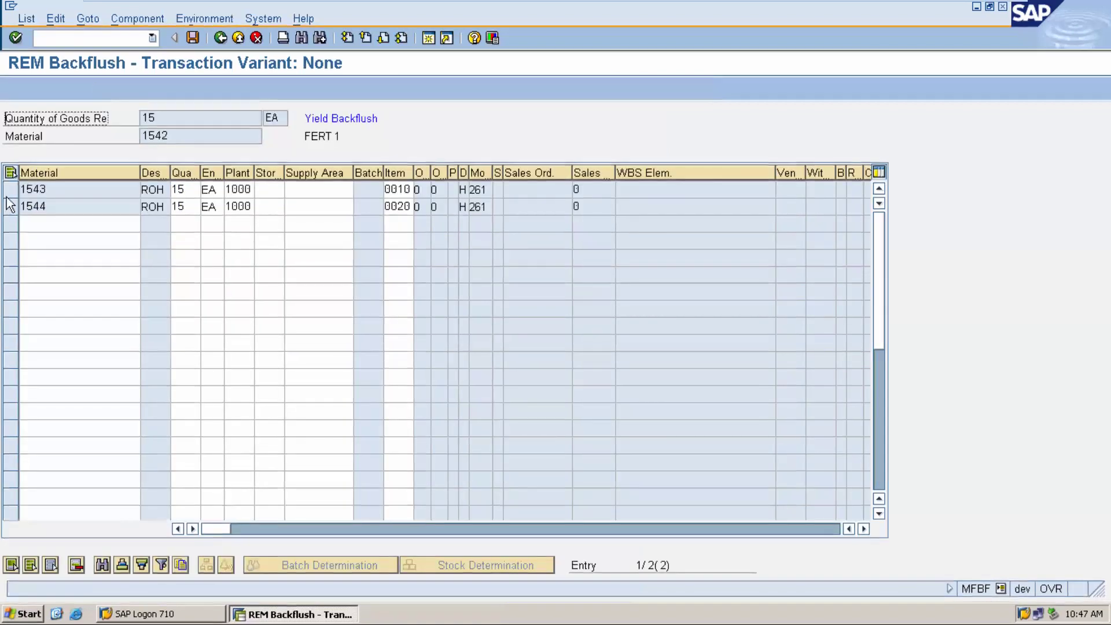
left_click(10, 191)
left_click(10, 207)
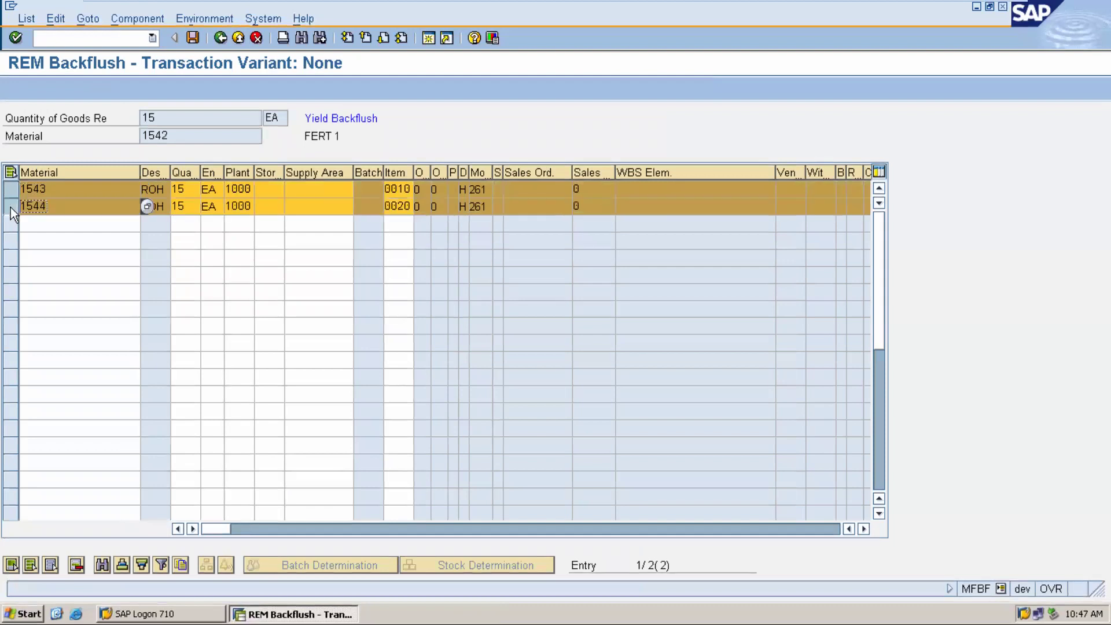
left_click(268, 190)
type("0001")
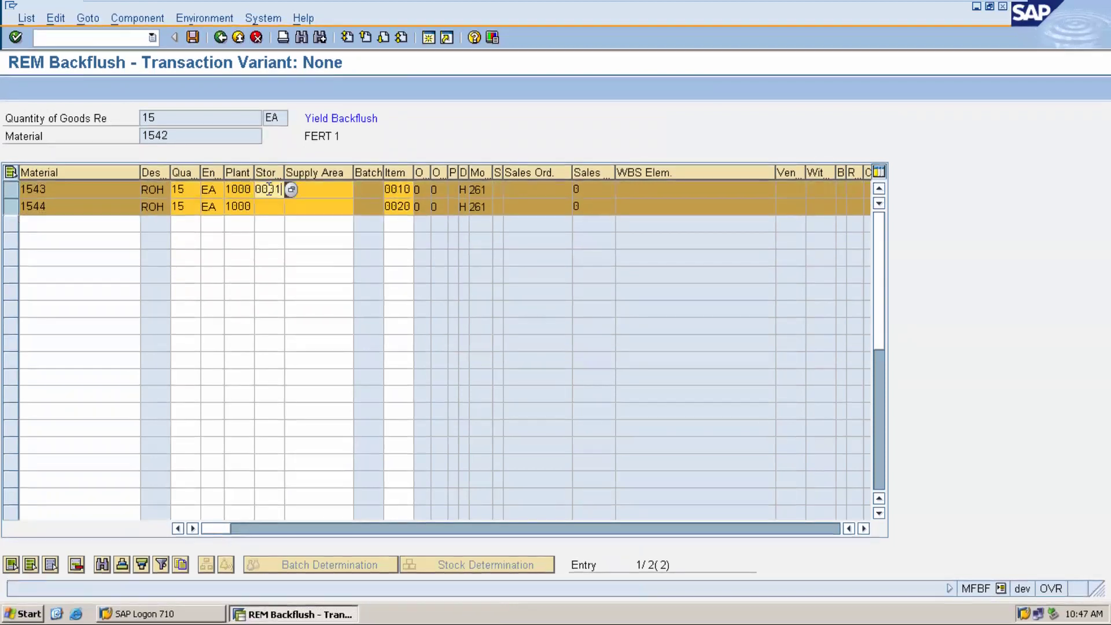
key("Down")
type("0001")
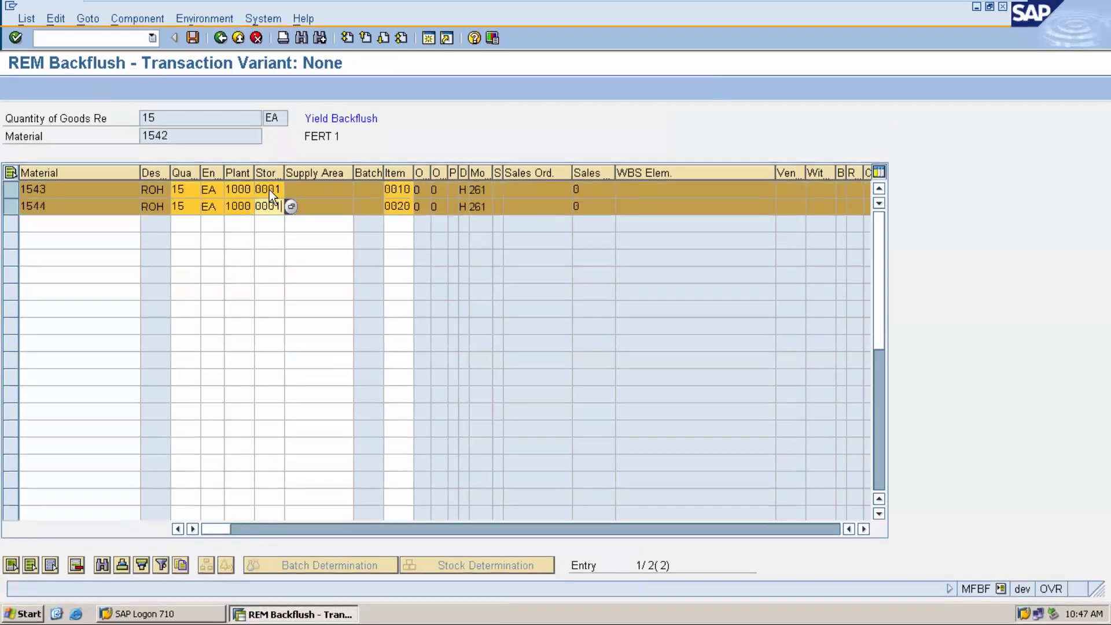
Step: Post the 1542 backflush, exit to SAP Easy Access, and minimize the VM to show PowerPoint
left_click(193, 42)
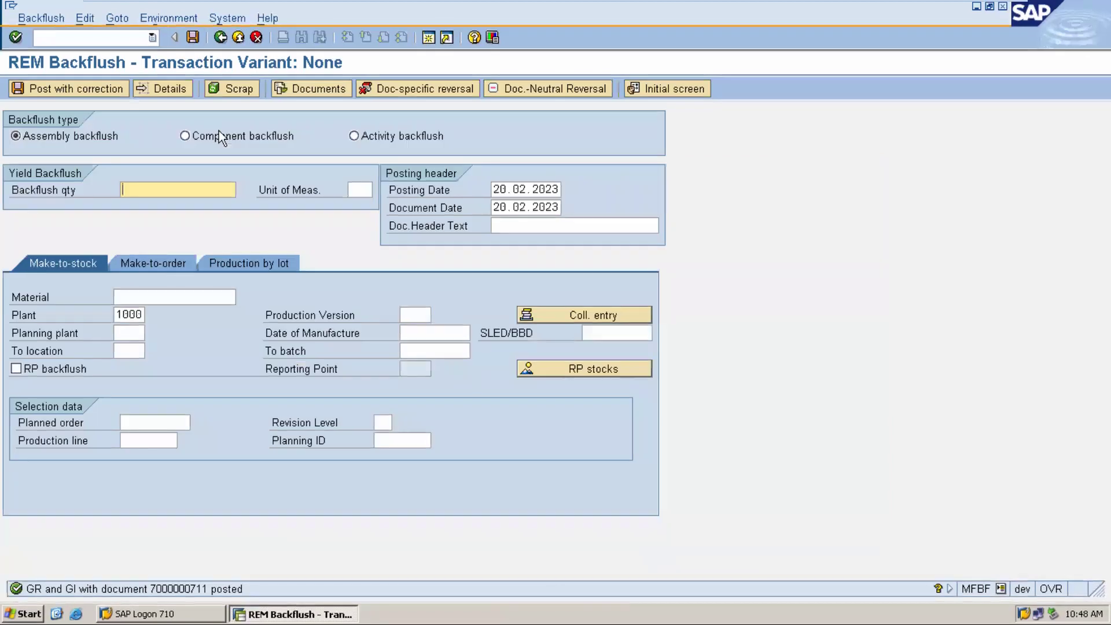
left_click(238, 37)
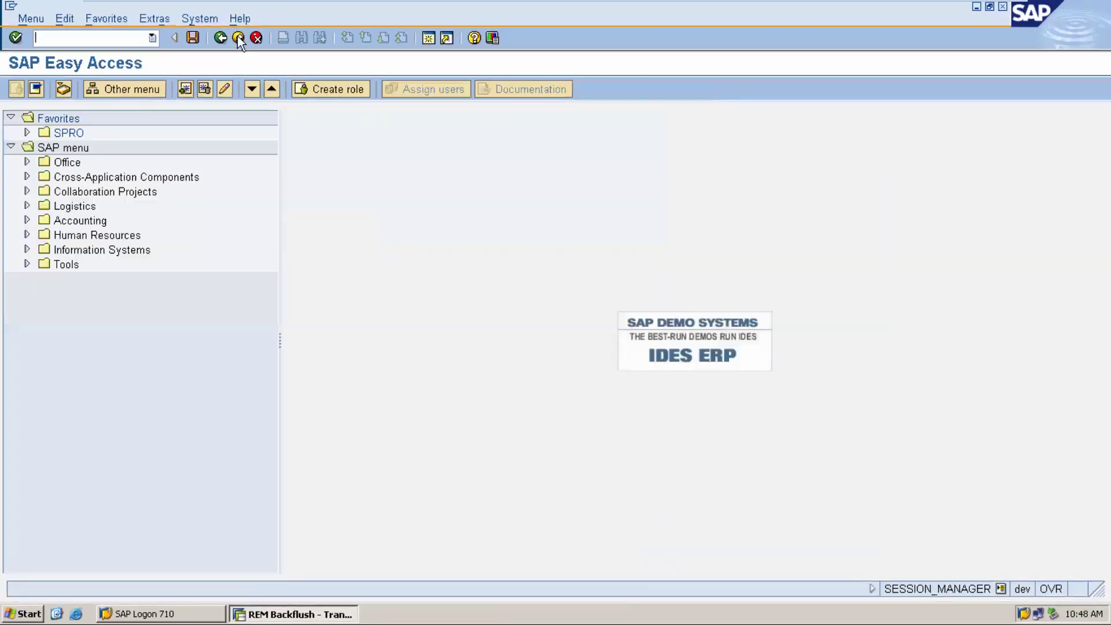
mouse_move(659, 3)
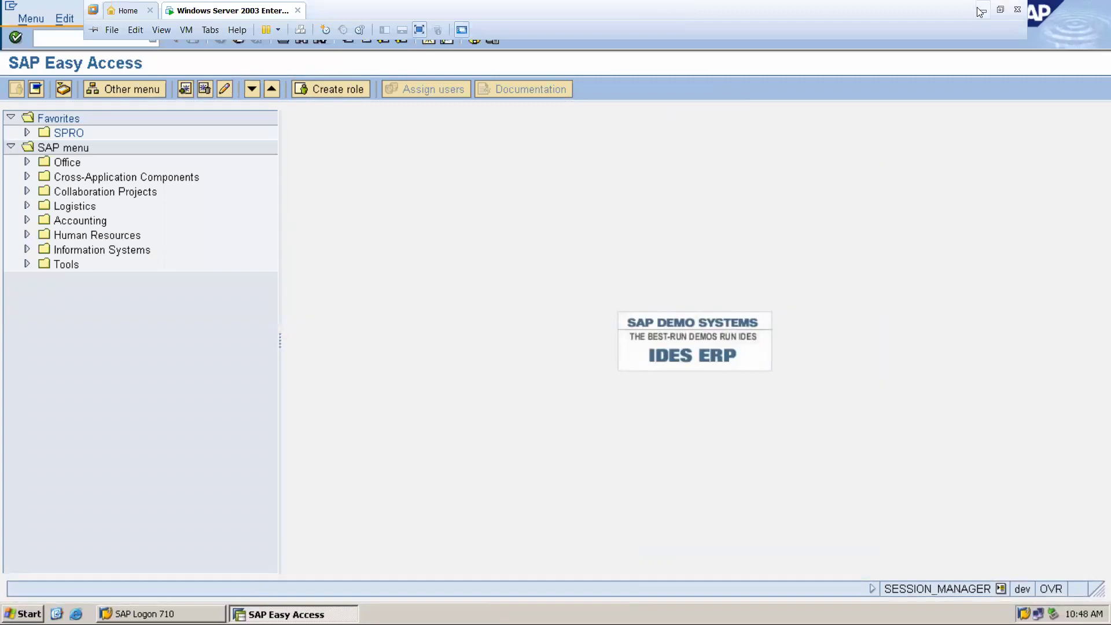
left_click(980, 10)
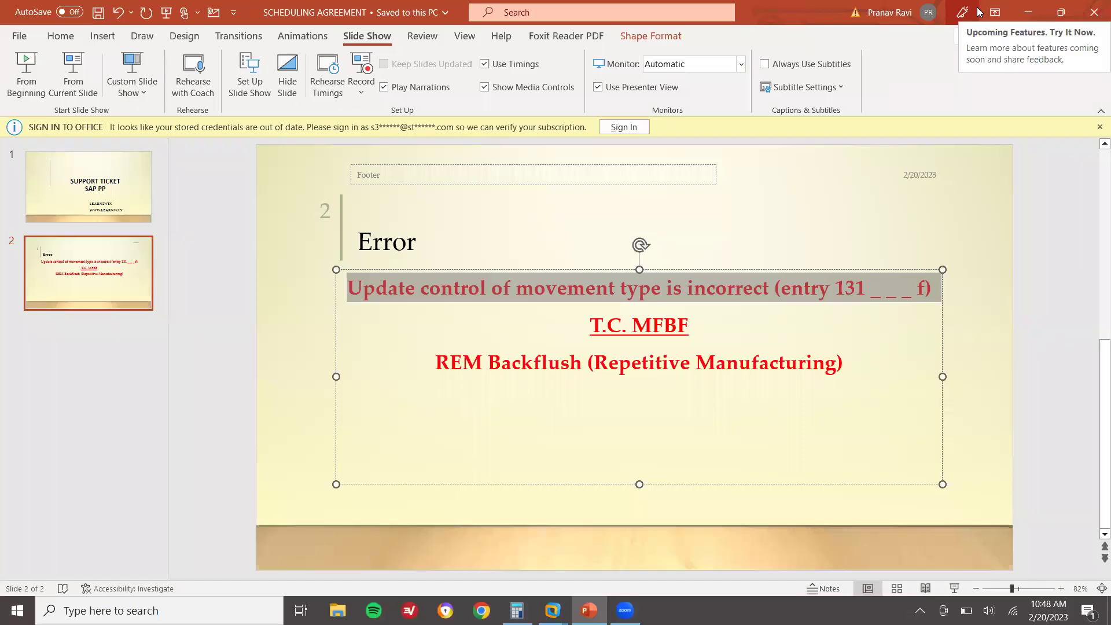